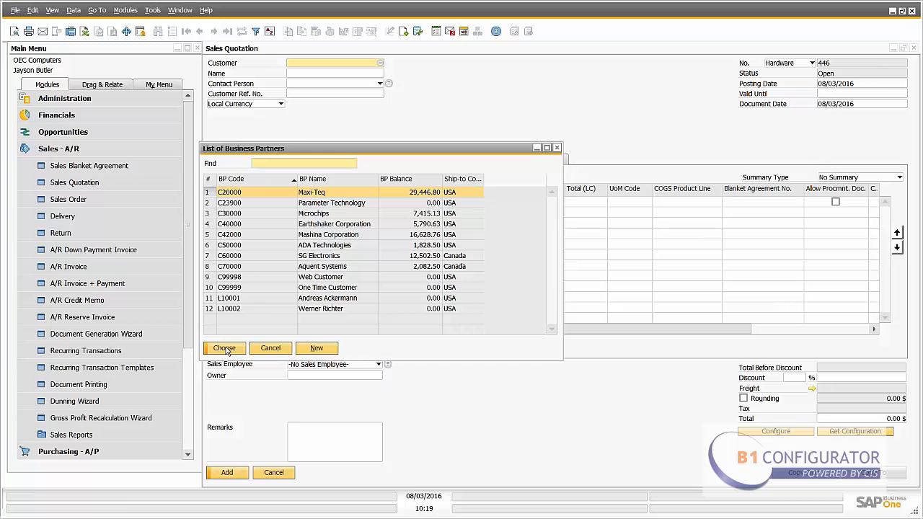
- Choose Maxi-Teq as the sales quotation's customer and launch the product configuration
click(223, 348)
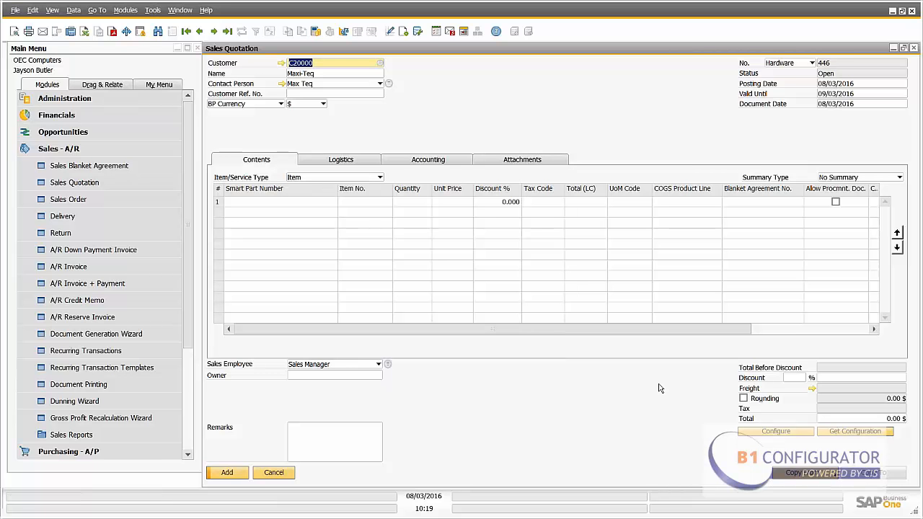
click(776, 431)
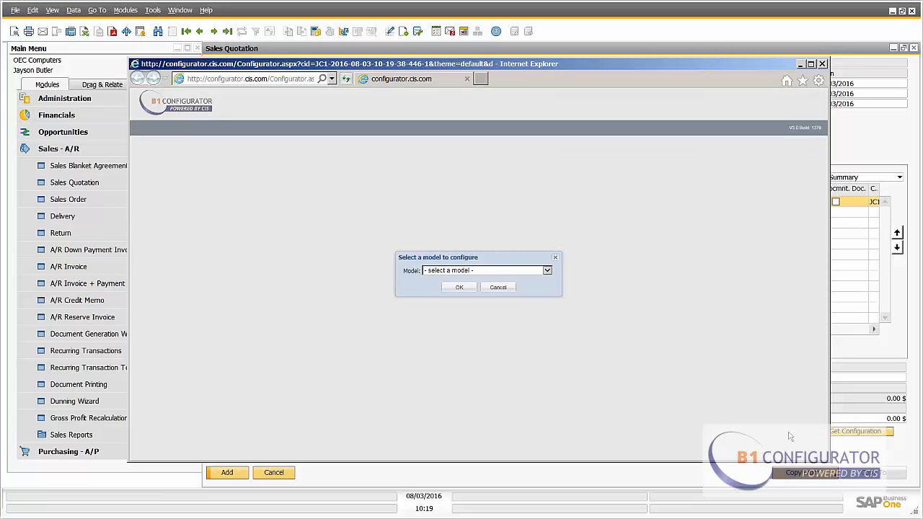
- Select the Car Configurator - Camaro model to configure
click(547, 271)
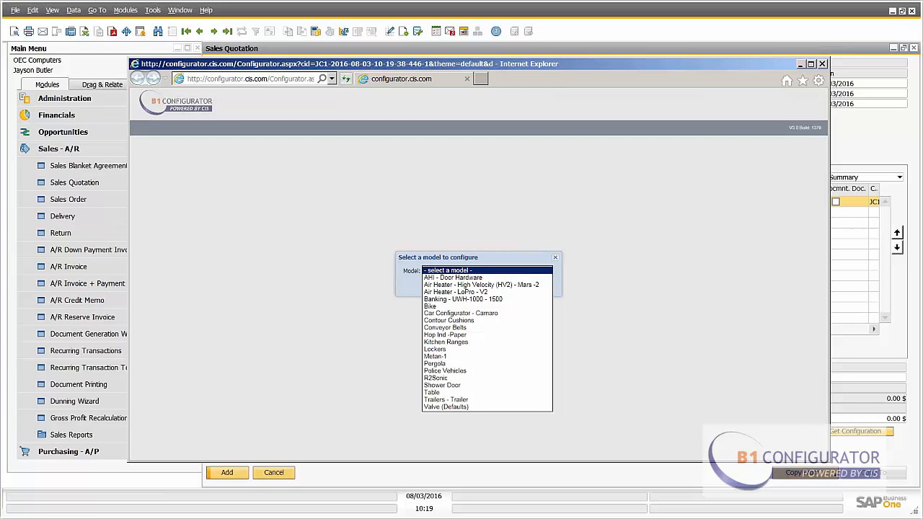
click(524, 313)
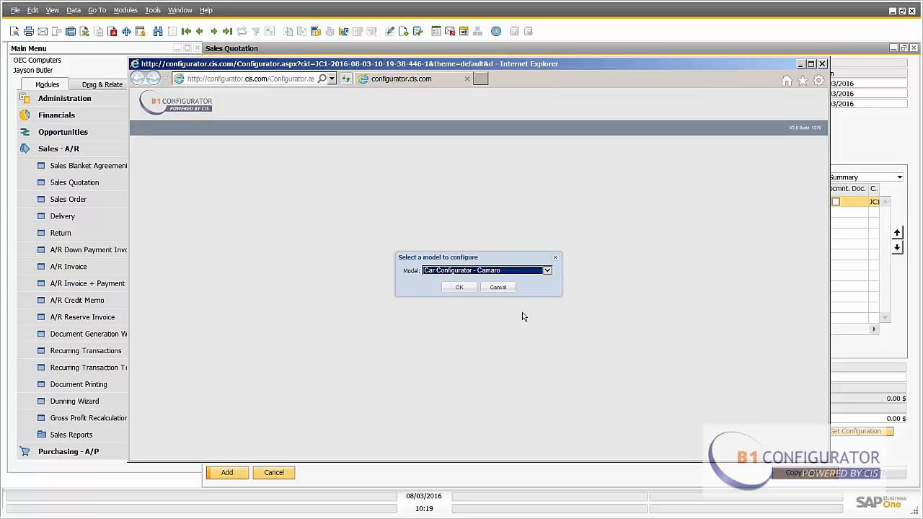
click(463, 287)
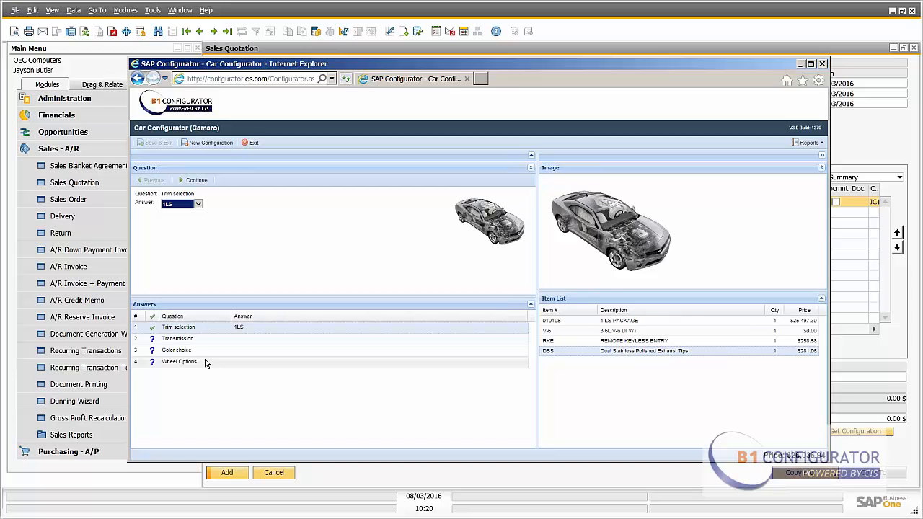
- Answer the trim selection with 1LT and continue to the next question
click(195, 204)
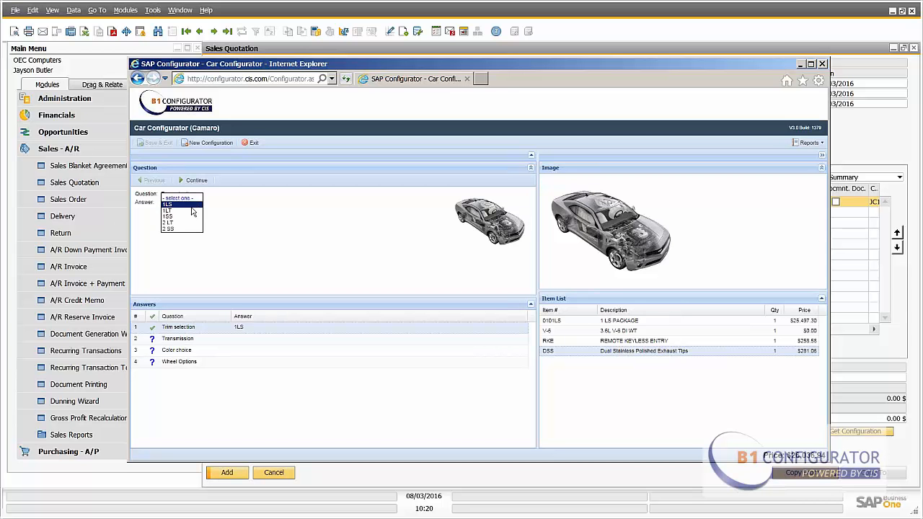
click(191, 211)
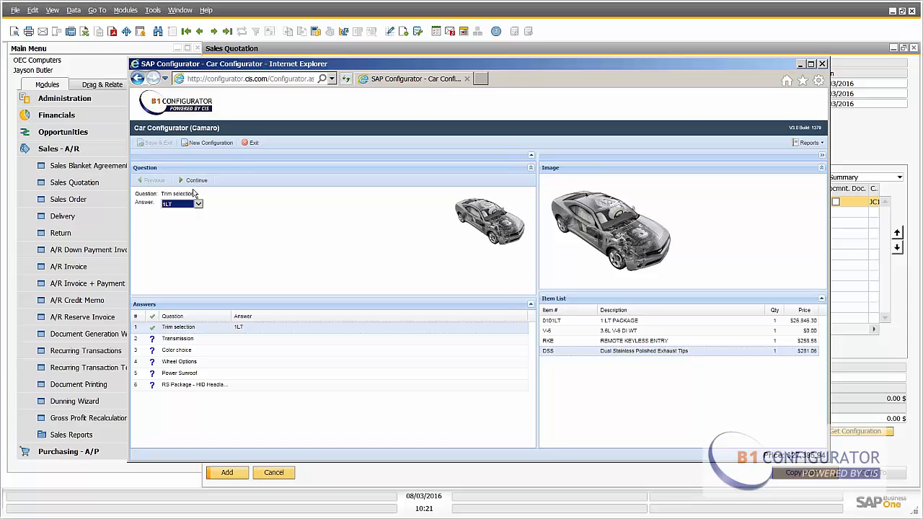
click(193, 180)
- Try the Manual and Automatic transmission options
click(197, 204)
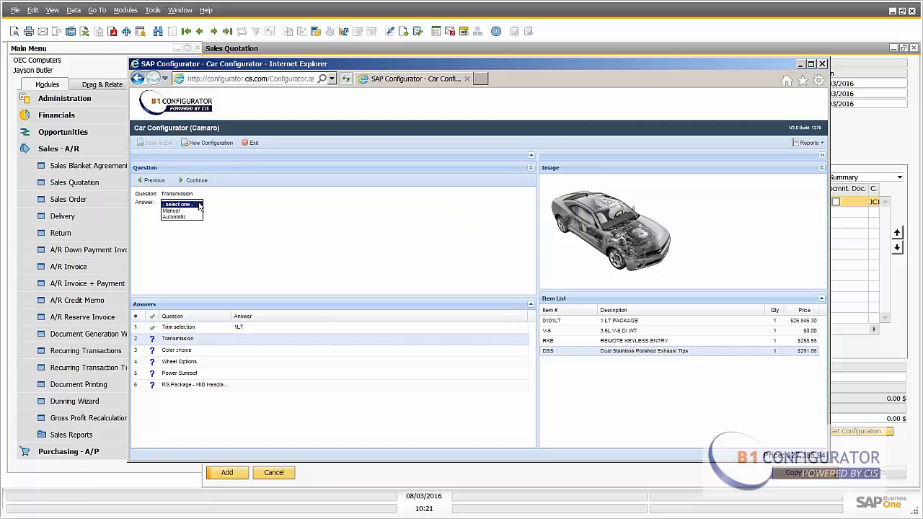
click(193, 214)
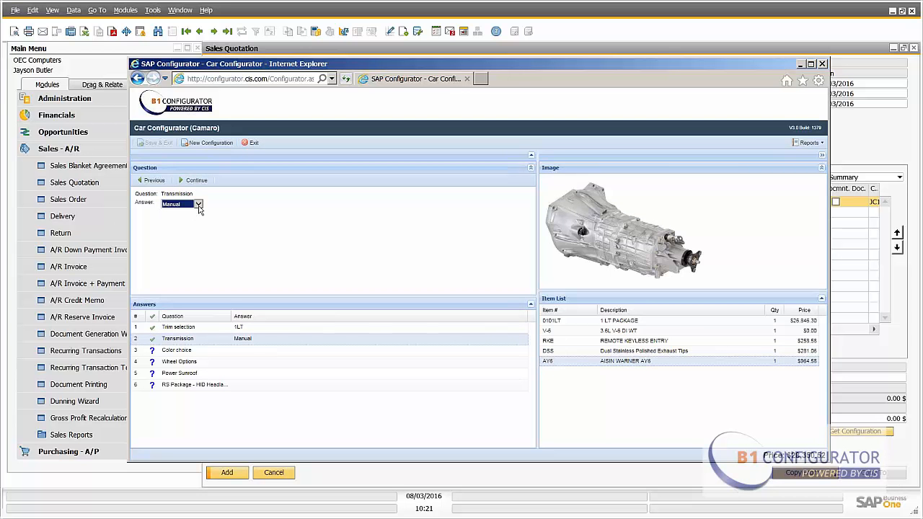
click(198, 206)
click(193, 211)
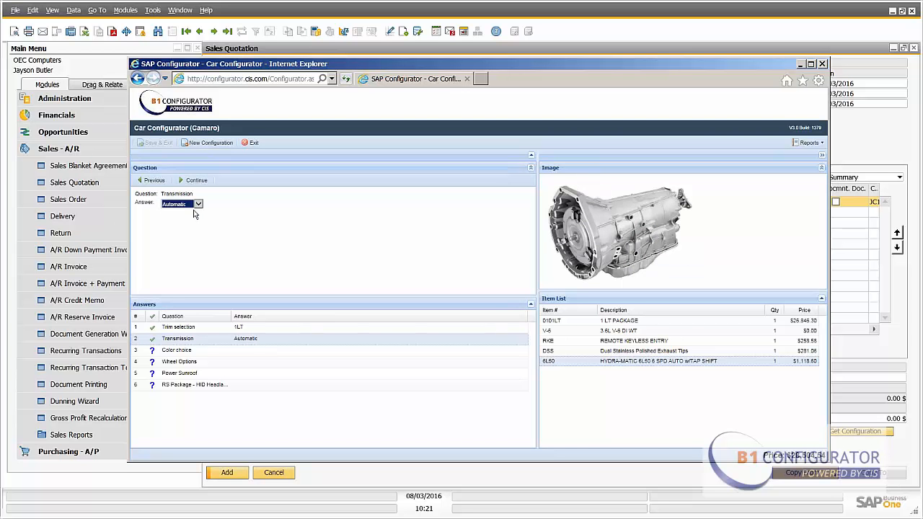
- Set the transmission to Manual and continue
click(197, 208)
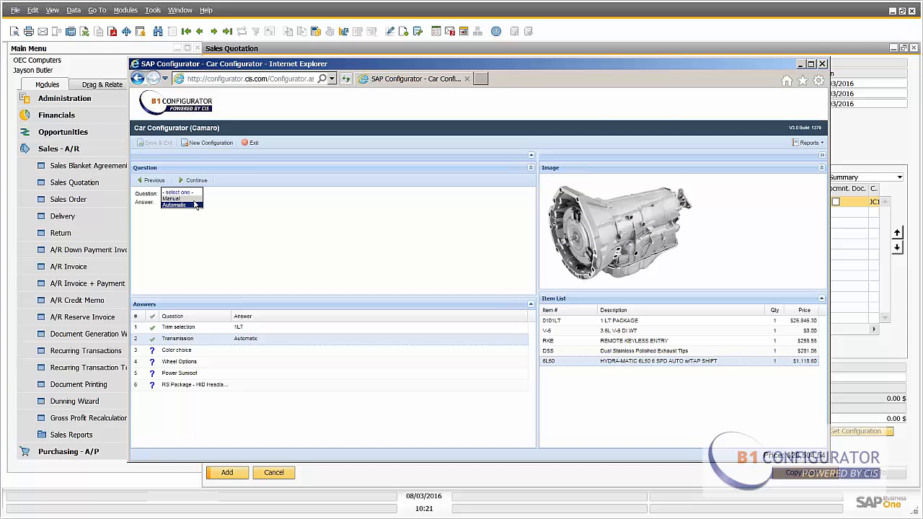
click(197, 204)
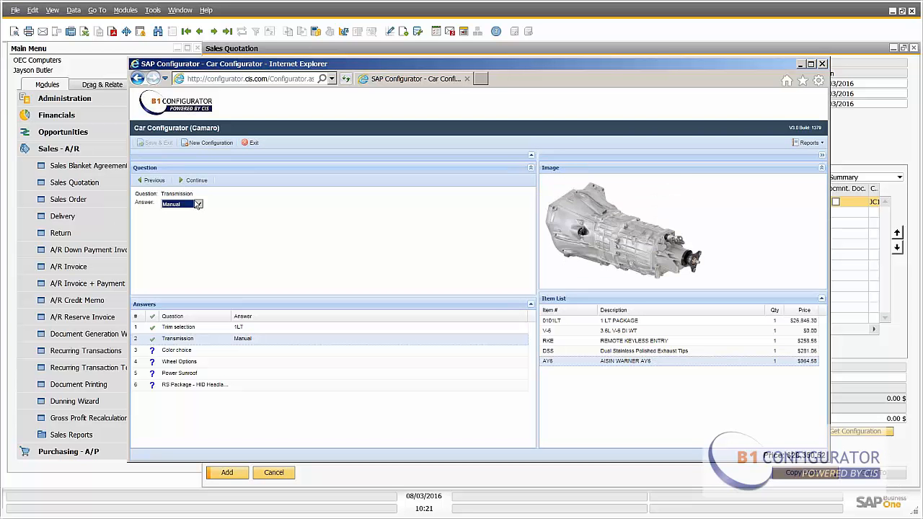
click(198, 182)
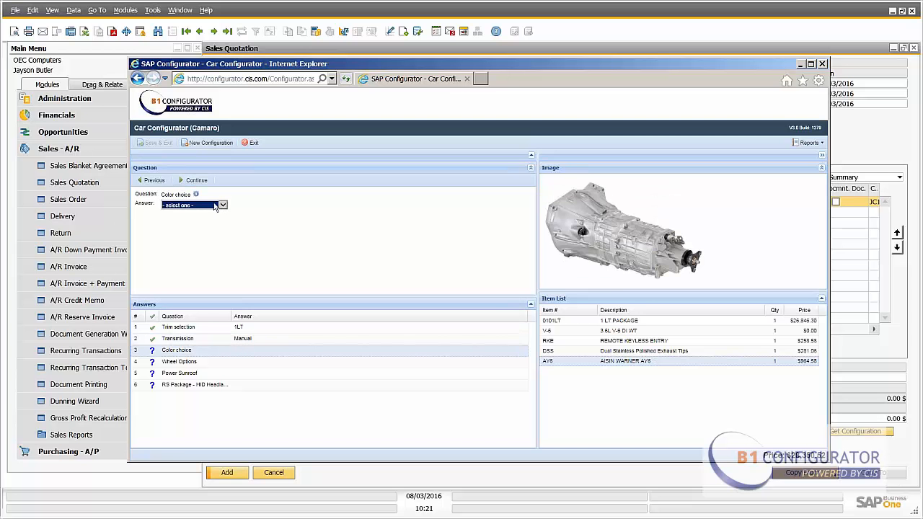
- Choose Synergy Green Metallic as the color, widen the image pane, and continue
click(220, 205)
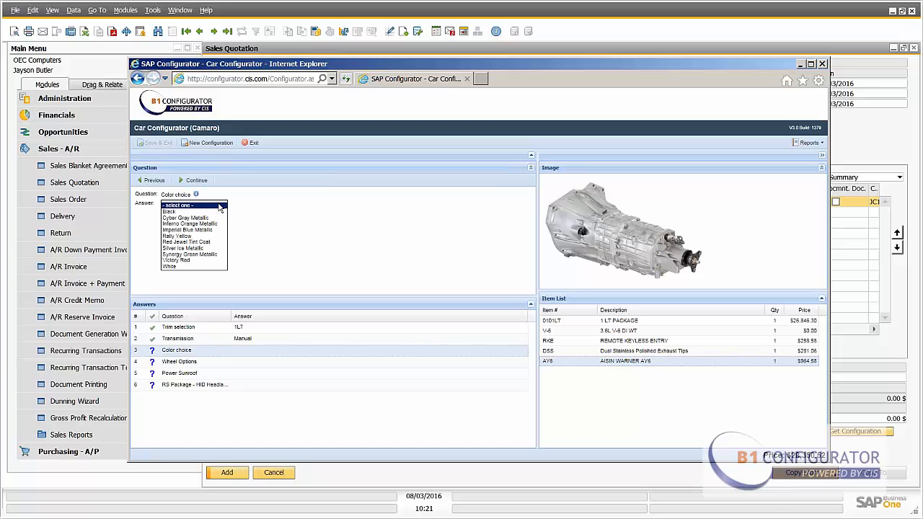
click(207, 256)
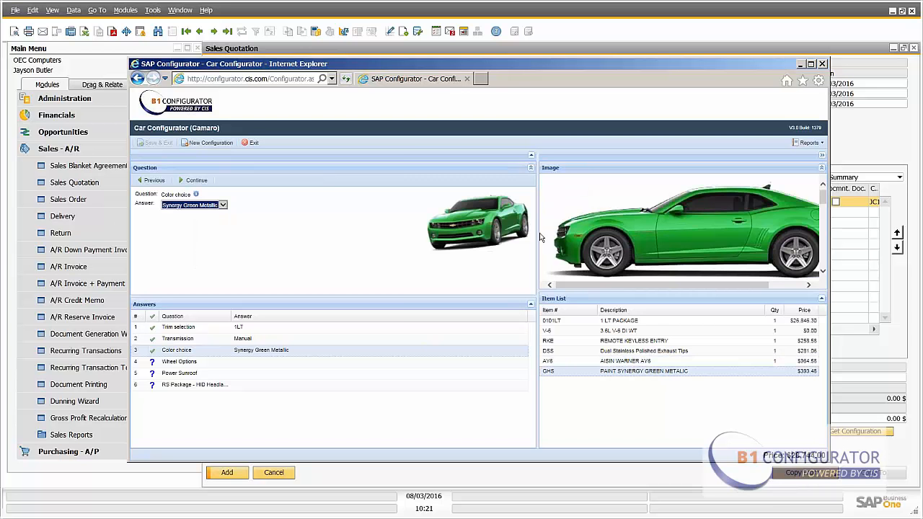
drag(538, 234, 398, 282)
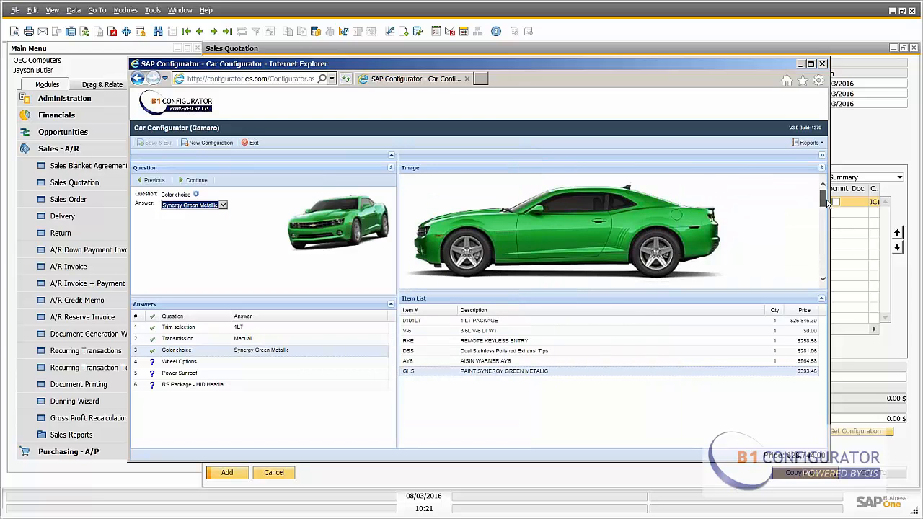
mouse_move(828, 204)
mouse_down()
mouse_move(830, 242)
mouse_move(824, 196)
mouse_up()
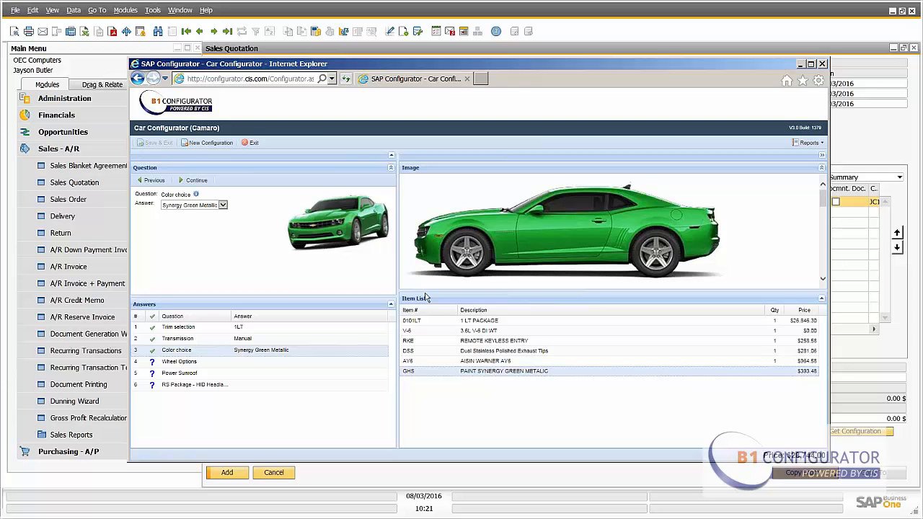
click(196, 181)
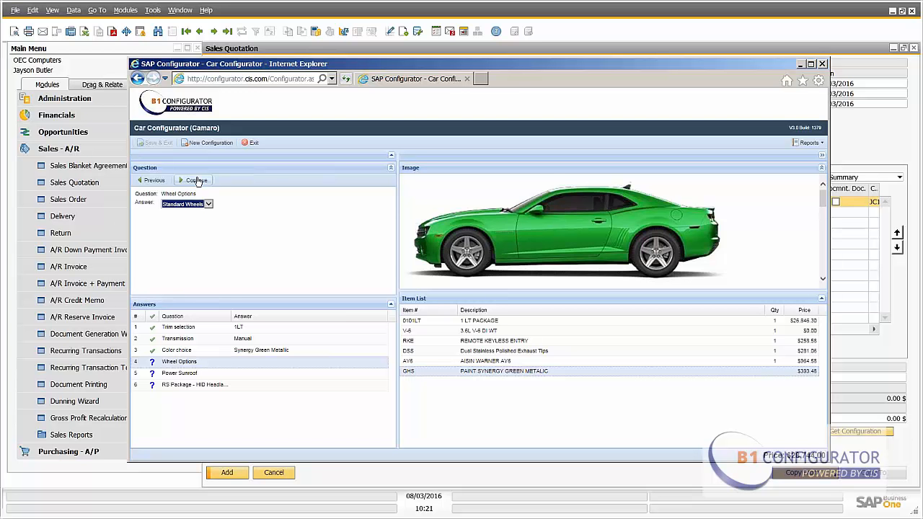
- Set the wheel options to 22 inch wheels and continue
click(209, 205)
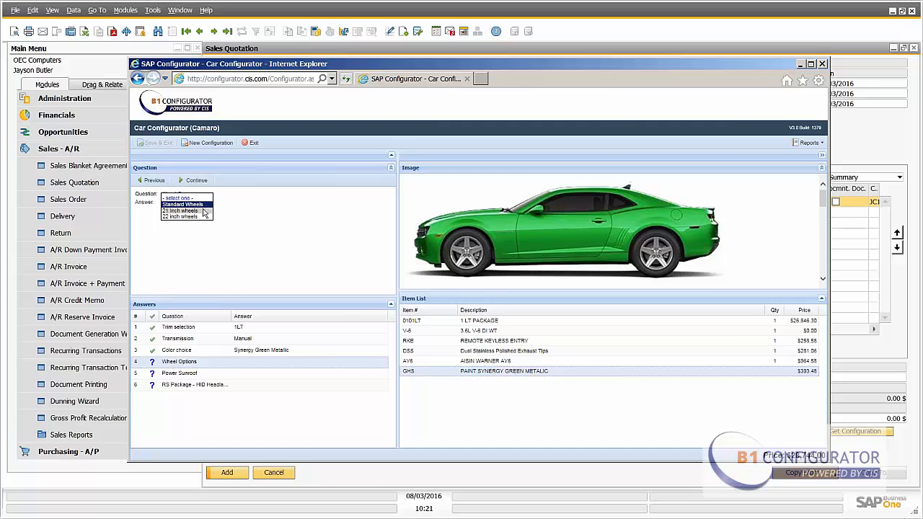
click(203, 211)
click(208, 206)
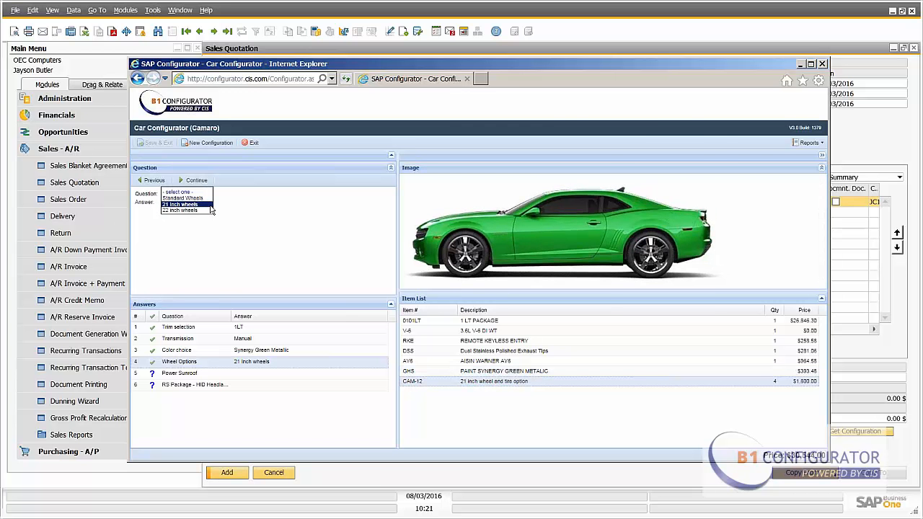
click(201, 212)
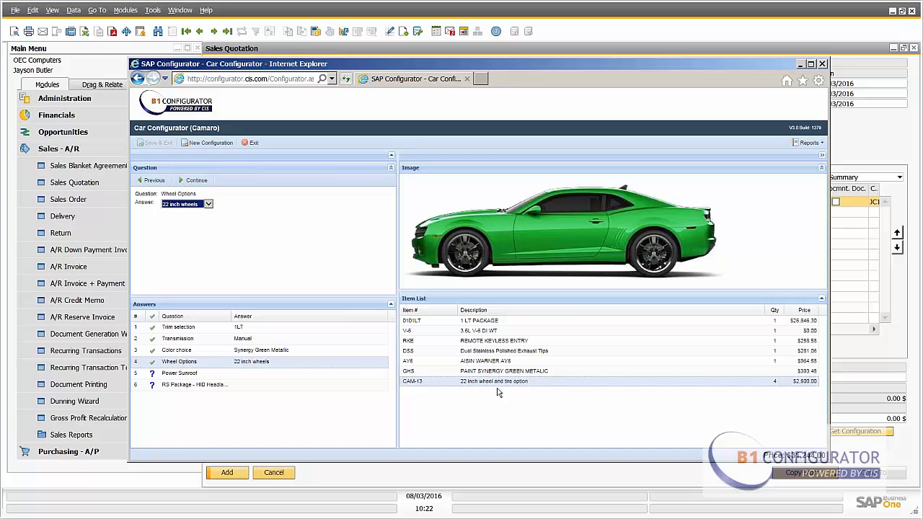
click(198, 182)
- Set the Power Sunroof answer to No and continue
click(198, 205)
click(193, 211)
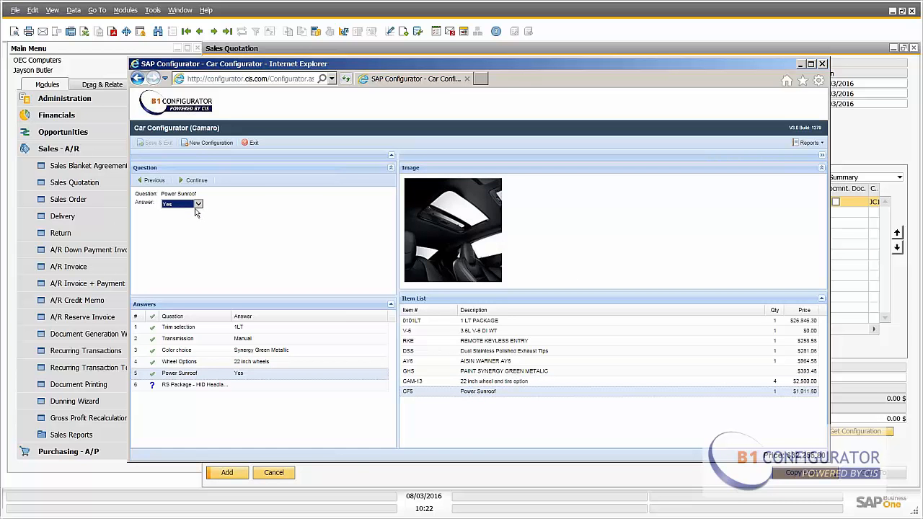
click(198, 204)
click(192, 214)
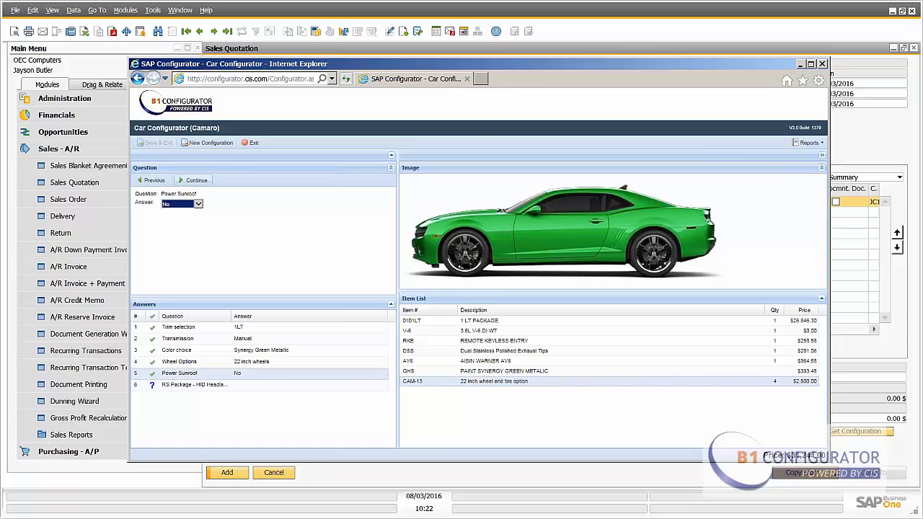
click(196, 181)
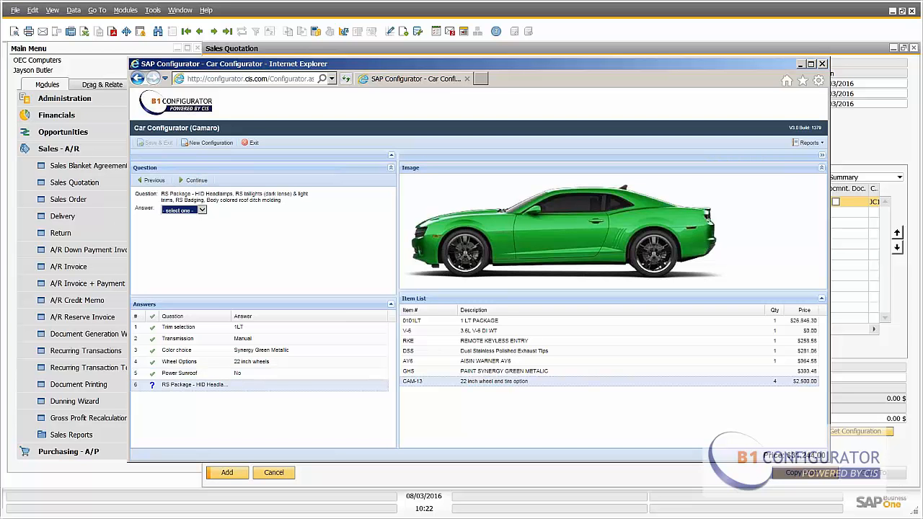
- Answer the RS Package question with RS PACKAGE
click(202, 210)
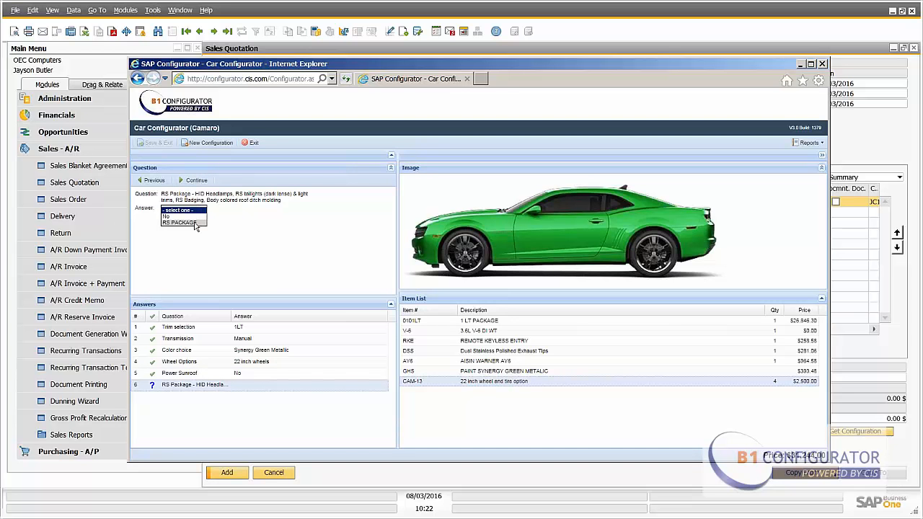
click(187, 222)
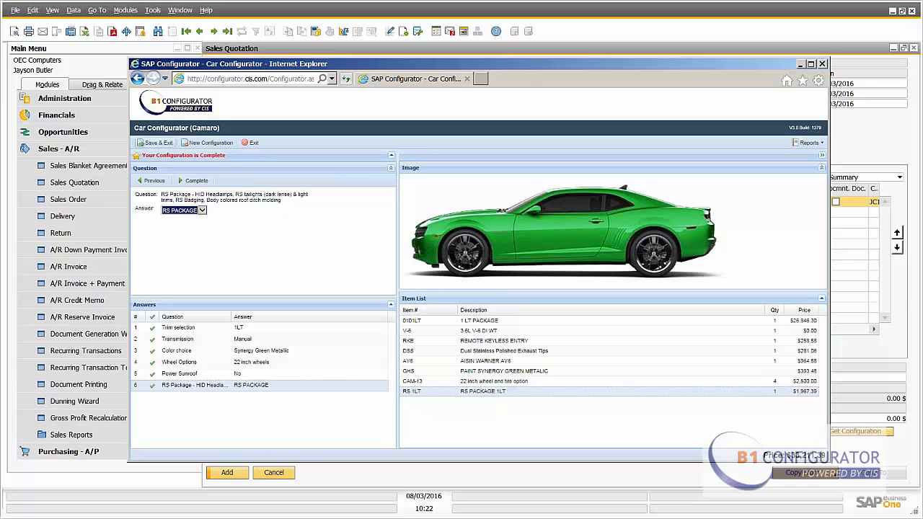
- Change the trim selection answer to 1LS and accept the configuration change notice
click(263, 329)
click(200, 207)
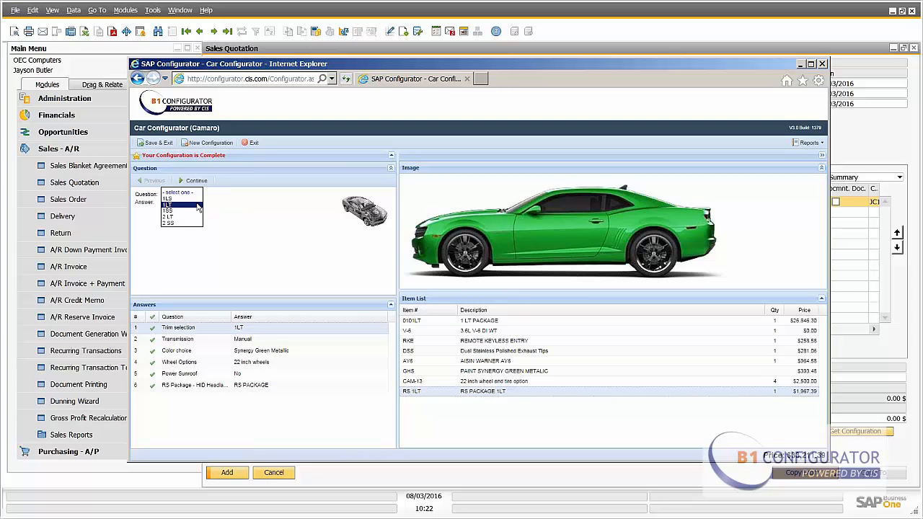
click(189, 199)
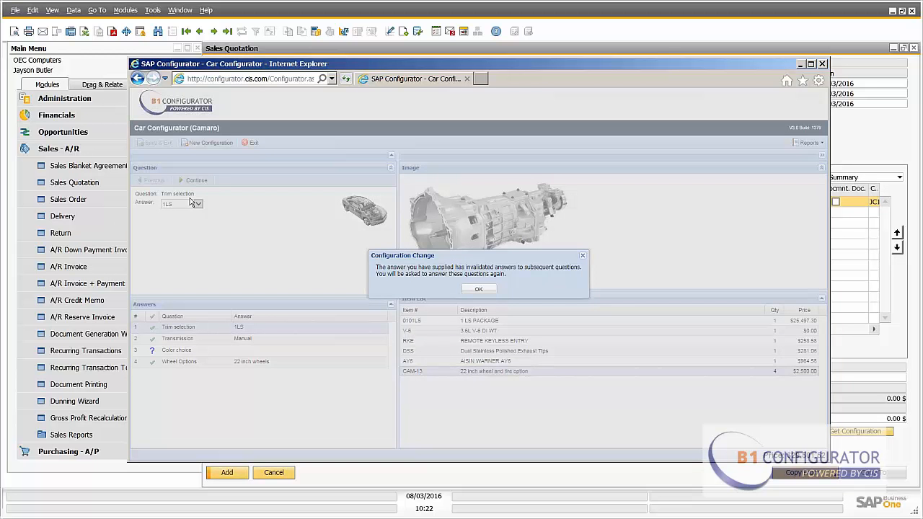
click(476, 290)
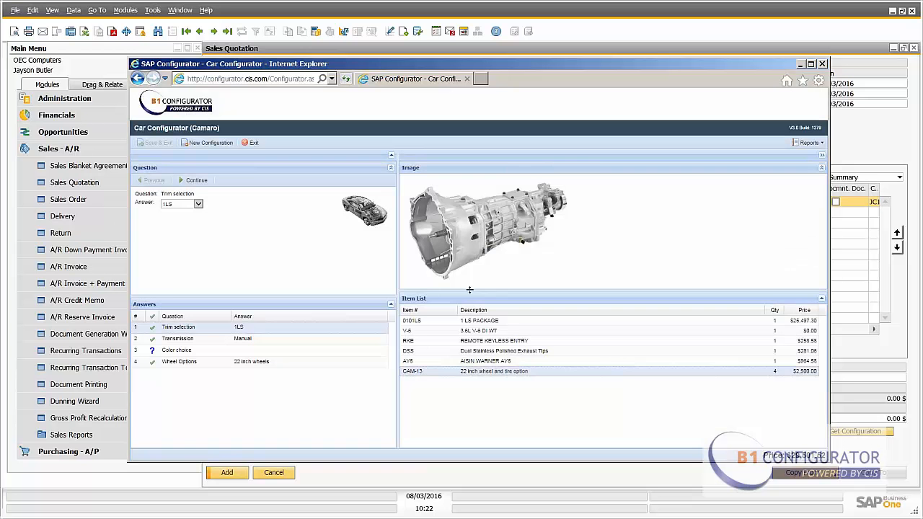
- Answer the color choice again with Rally Yellow
click(232, 353)
click(223, 207)
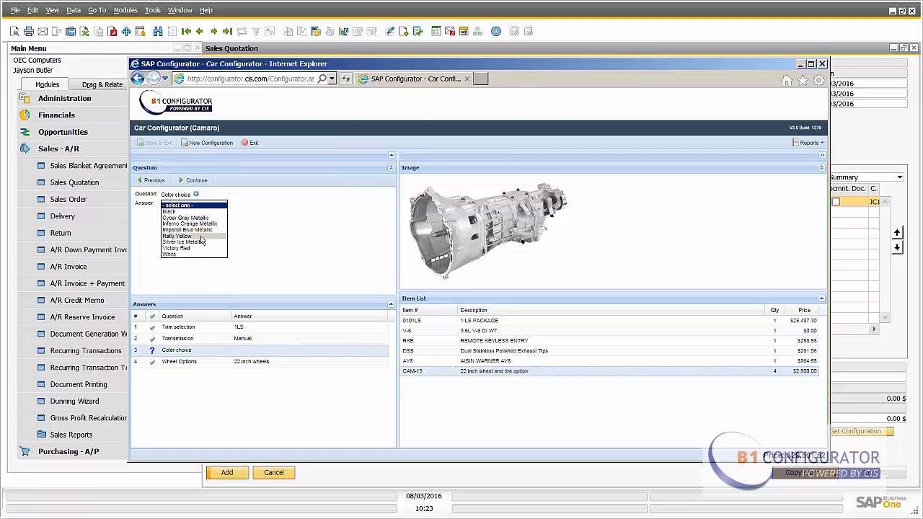
click(203, 236)
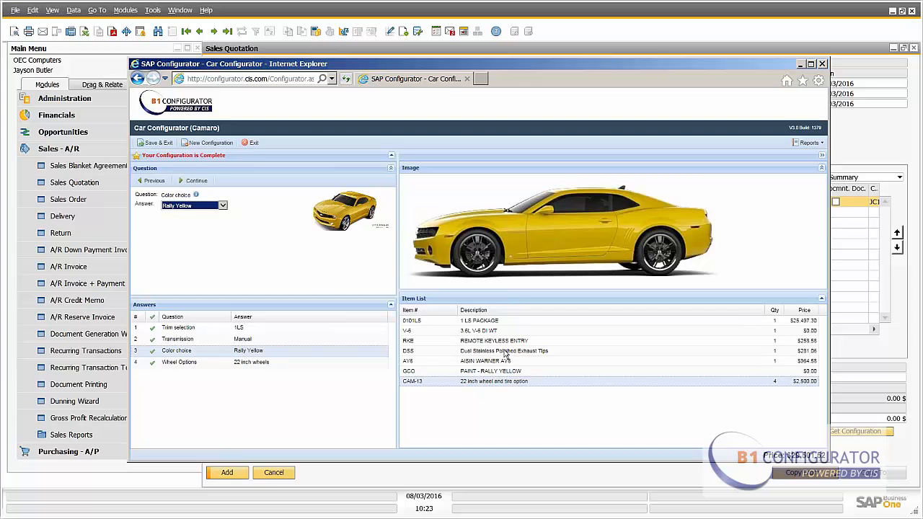
- Open the Composite Report and zoom in to review the configured item list
click(807, 143)
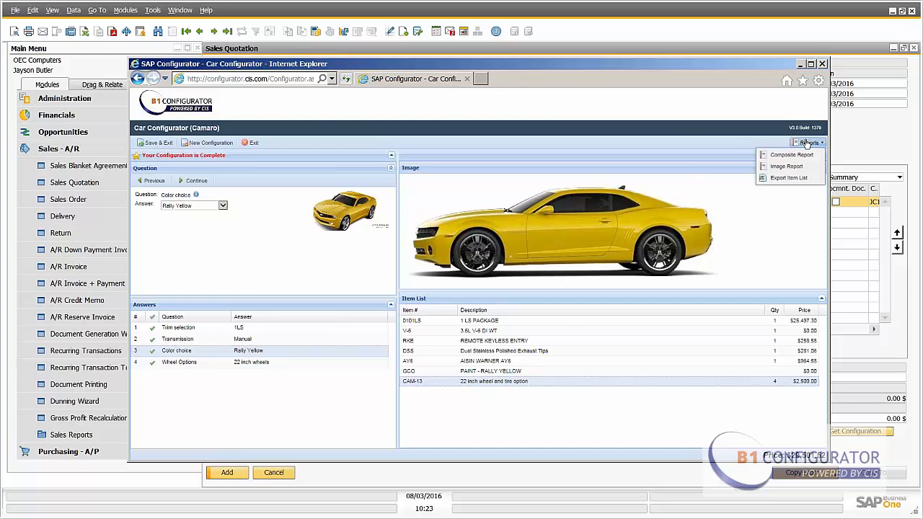
click(809, 154)
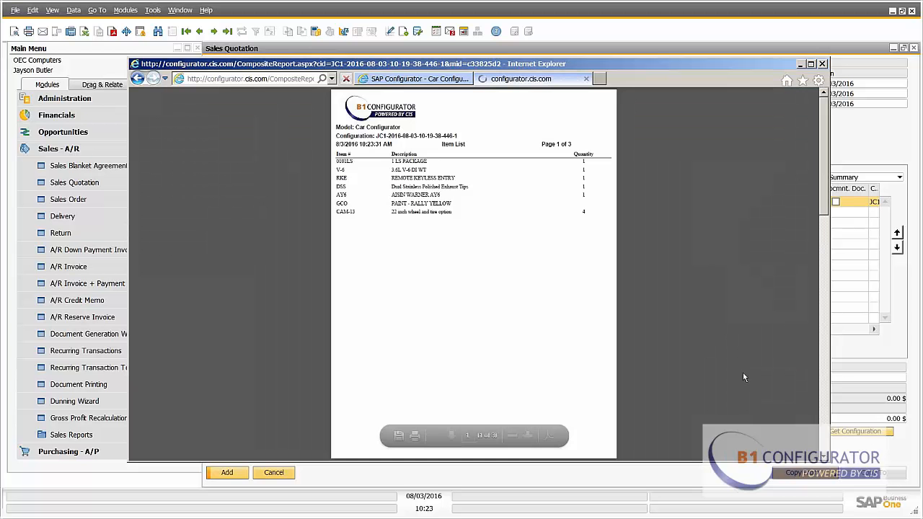
click(528, 436)
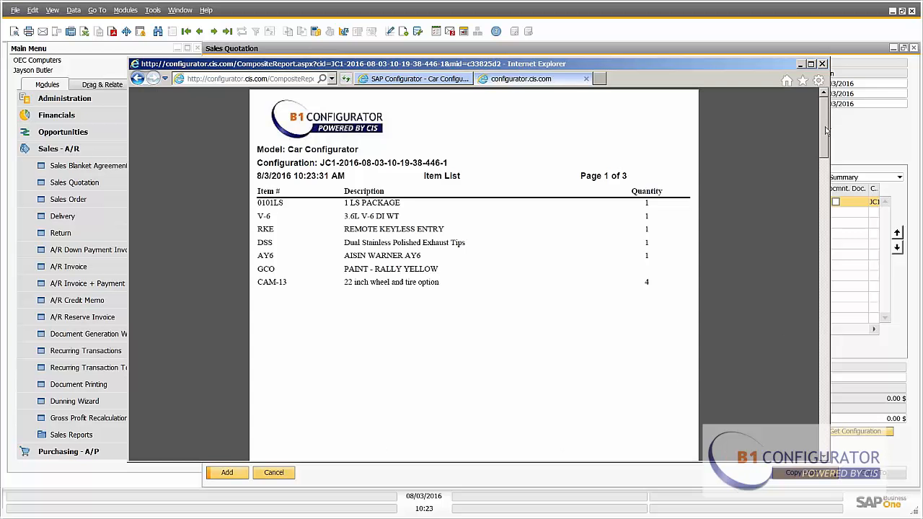
drag(827, 131, 822, 183)
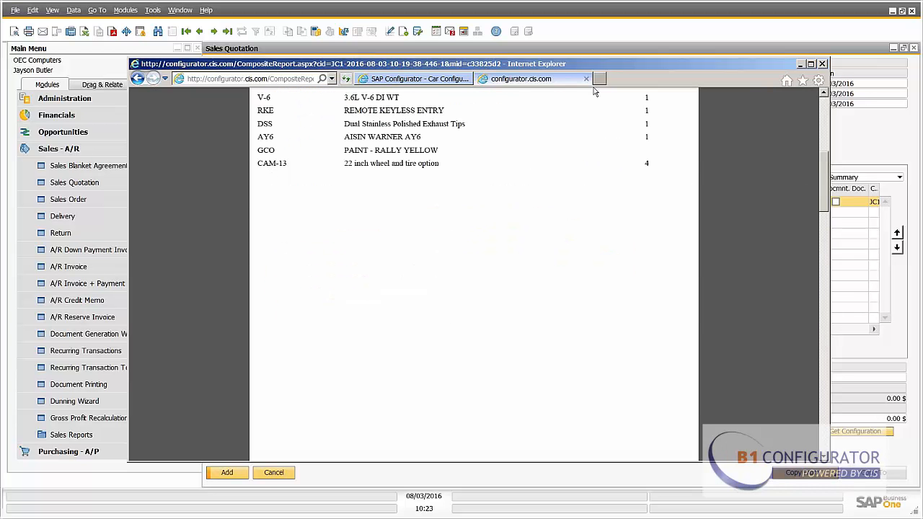
- Close the composite report, save and exit the Camaro configuration, and load it into the quotation as a line item
click(587, 80)
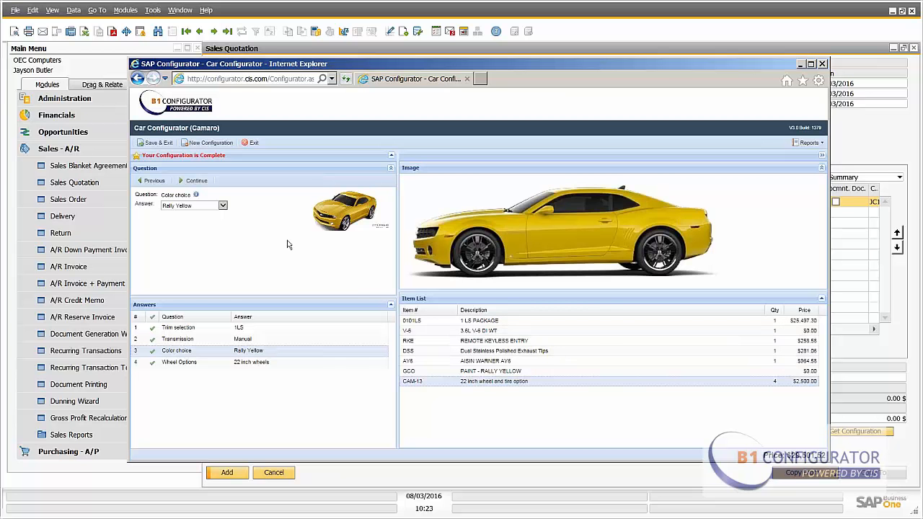
click(157, 143)
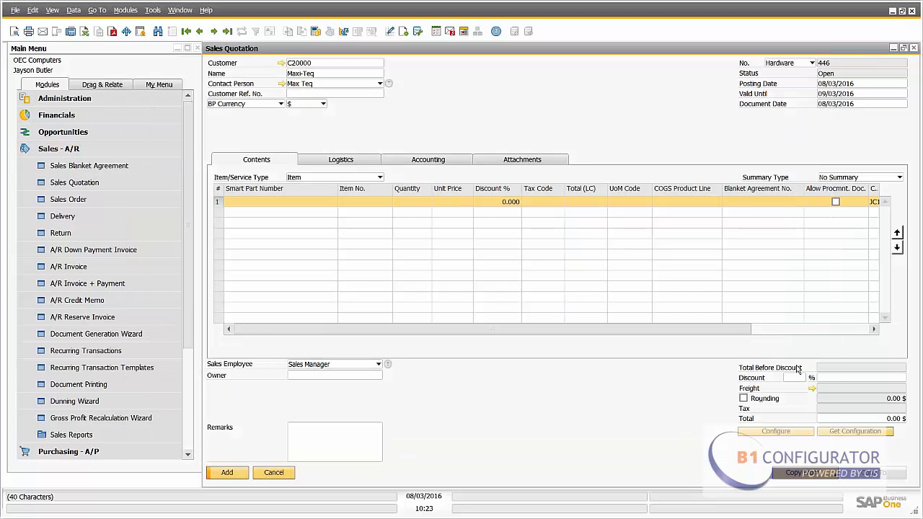
click(853, 433)
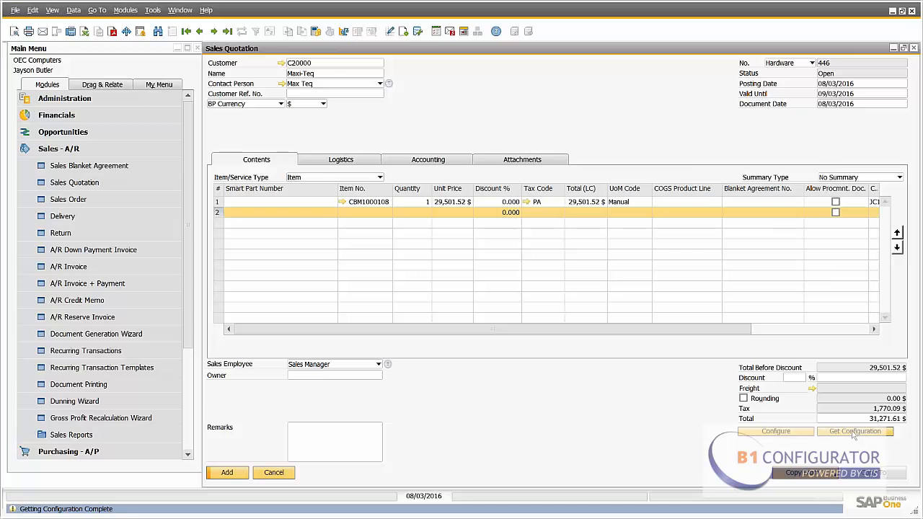
- Review the configured car item's bill of materials, then add the sales quotation
click(342, 204)
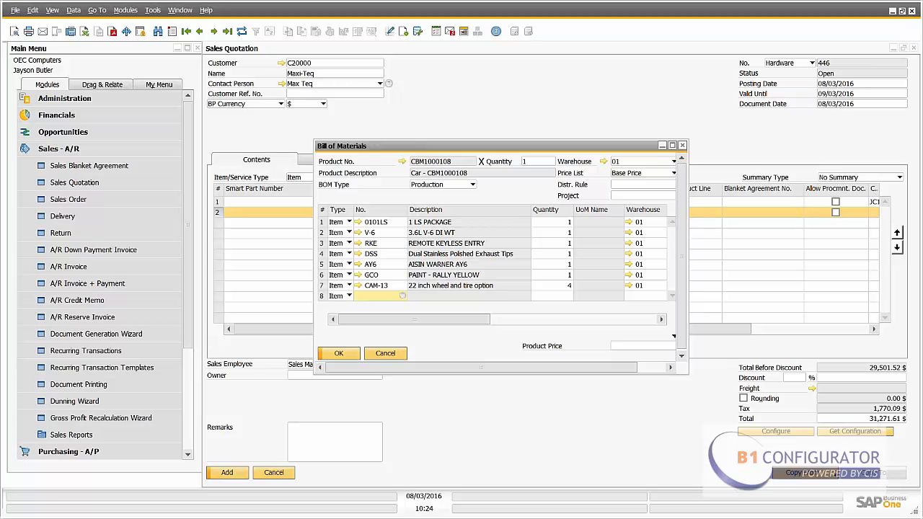
click(331, 352)
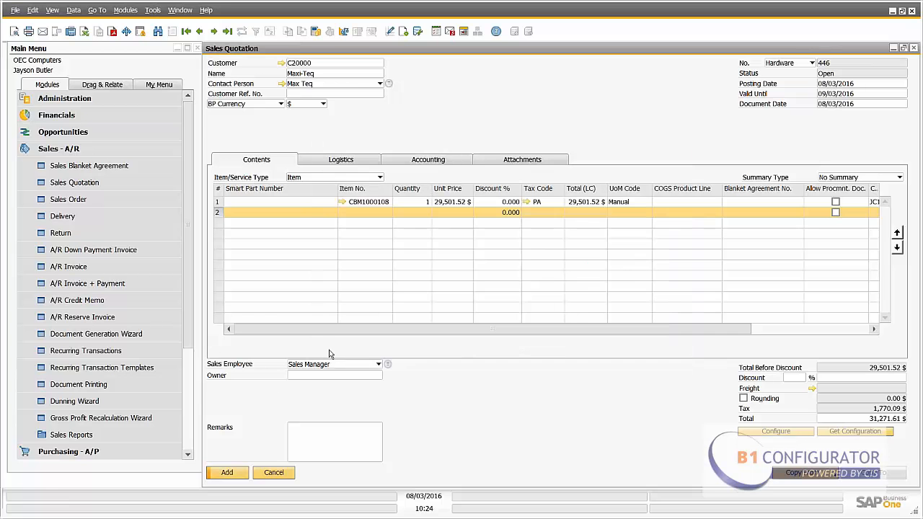
click(229, 473)
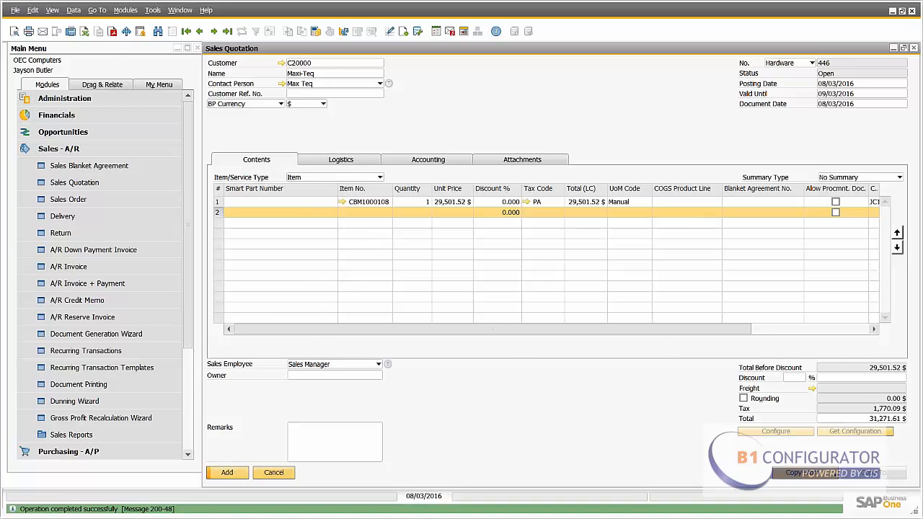
- Return to the saved quotation and copy it into a new sales order
click(227, 32)
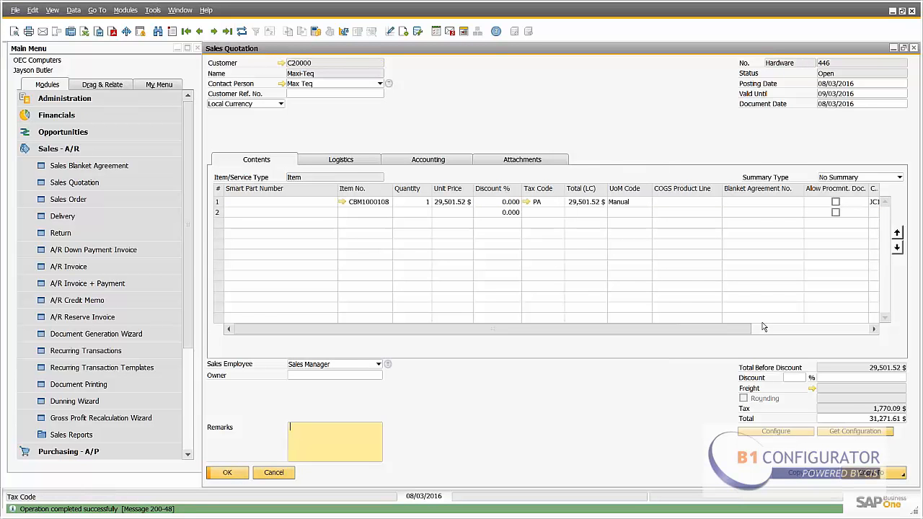
click(867, 473)
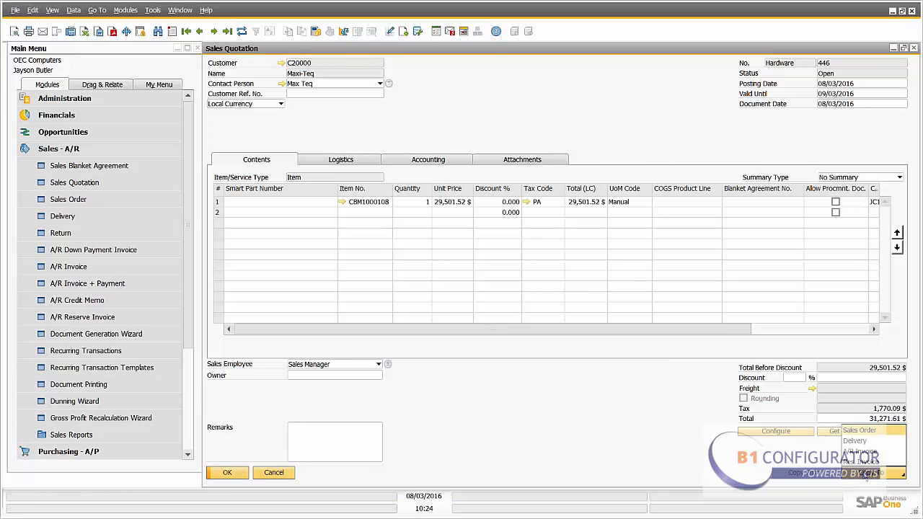
click(860, 435)
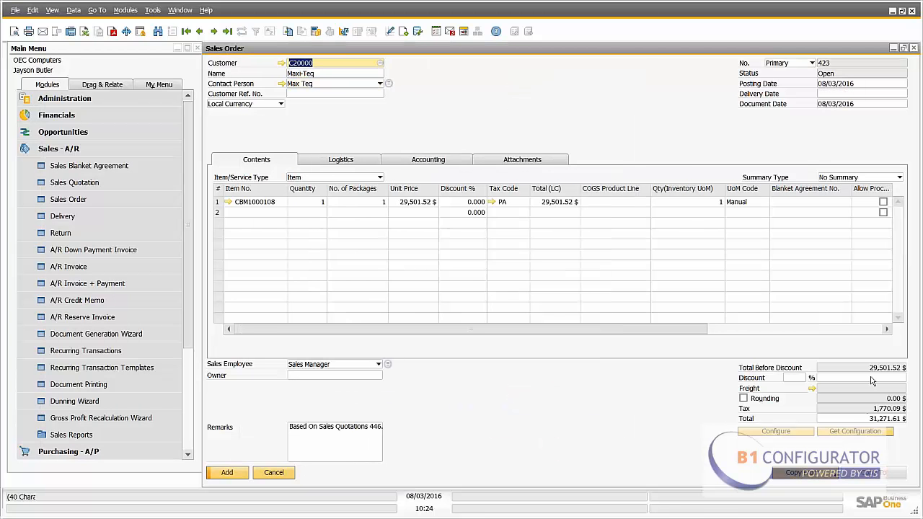
- Set the sales order's delivery date to 08/31/2016 and apply it to the existing item rows
click(904, 95)
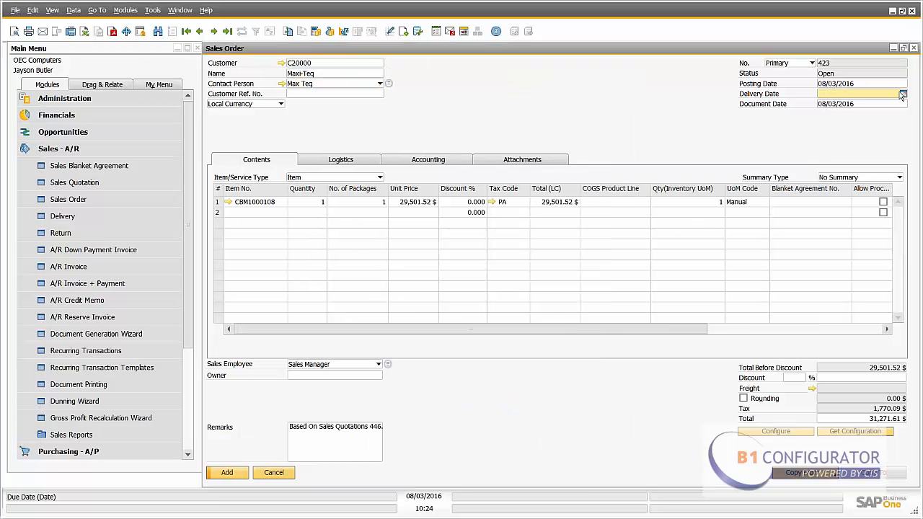
click(902, 94)
click(839, 190)
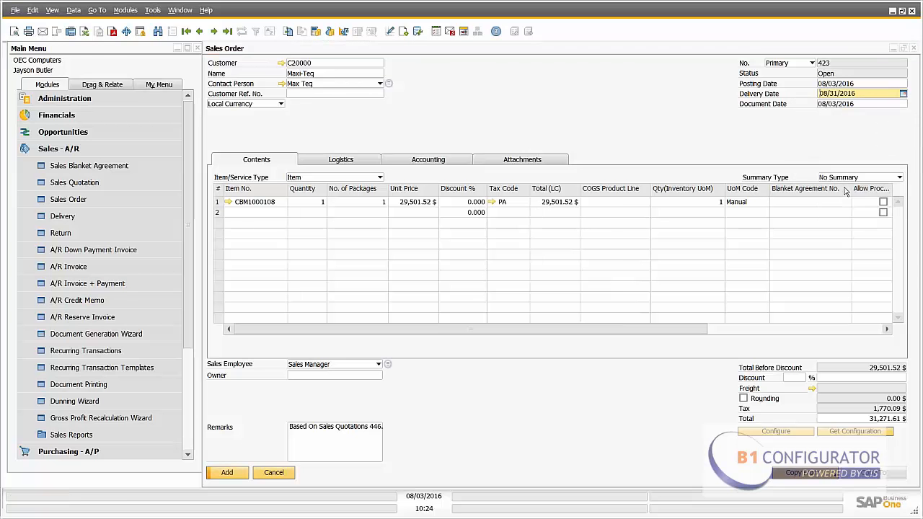
click(229, 475)
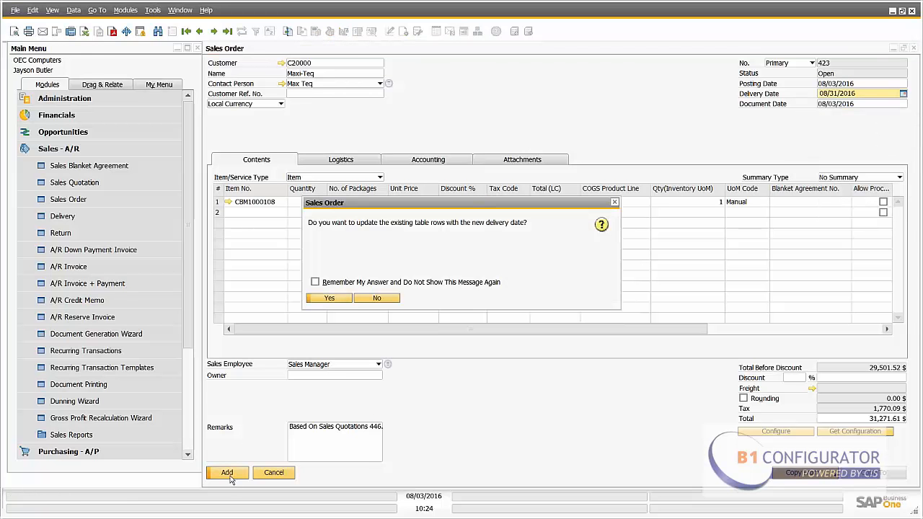
click(338, 302)
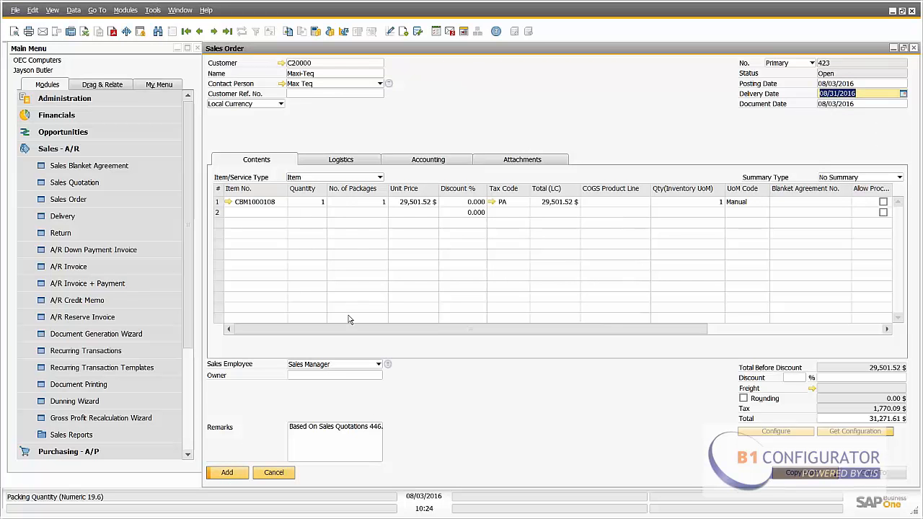
- Add the sales order, continuing past the item availability check
click(229, 474)
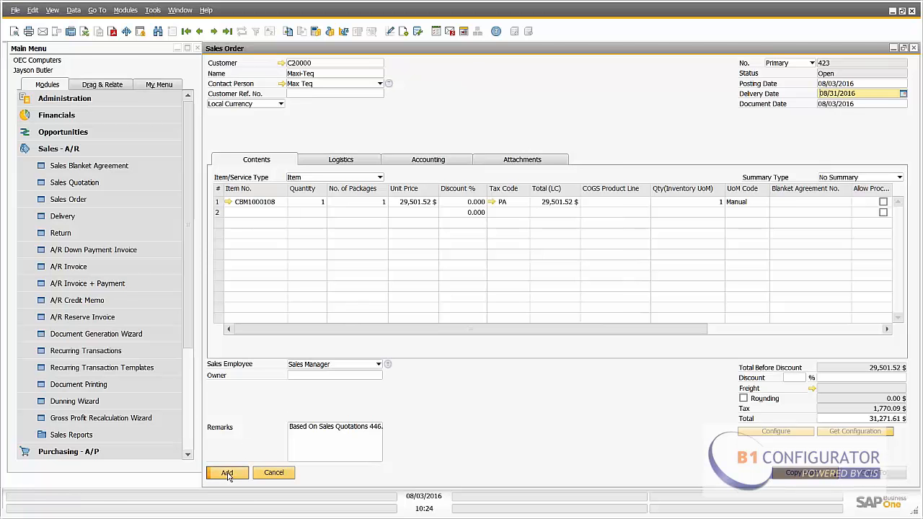
click(229, 474)
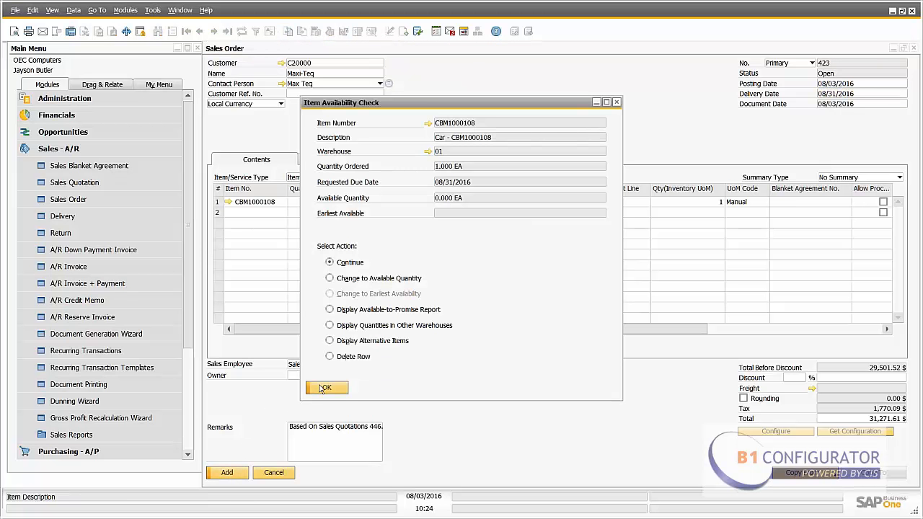
click(322, 389)
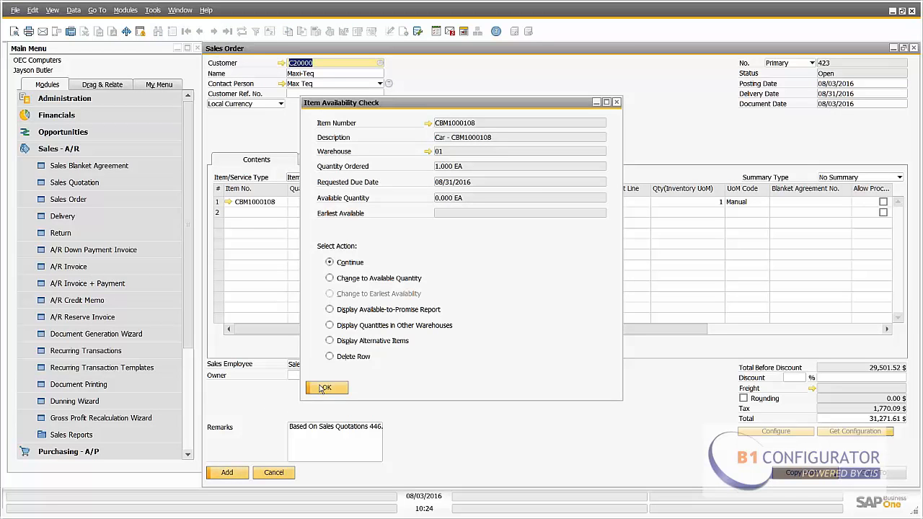
click(227, 475)
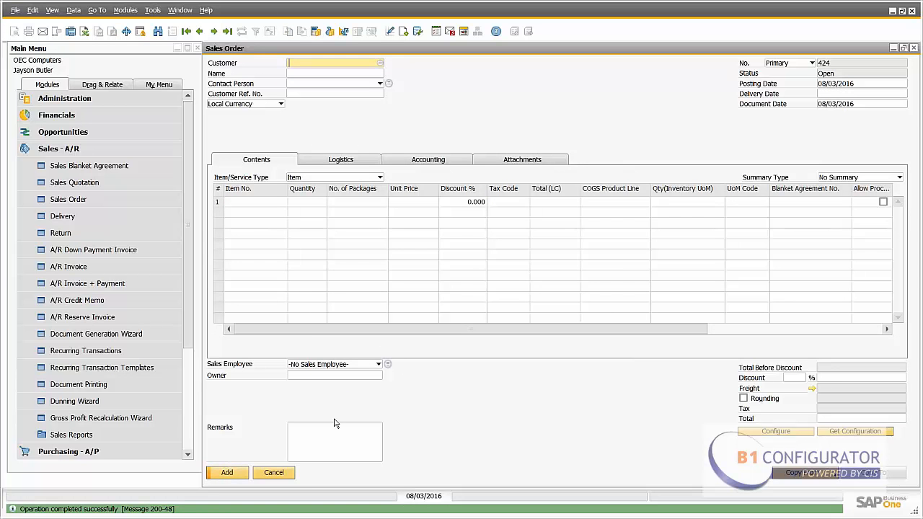
- Review the added sales order, then close the sales order and quotation windows
click(227, 31)
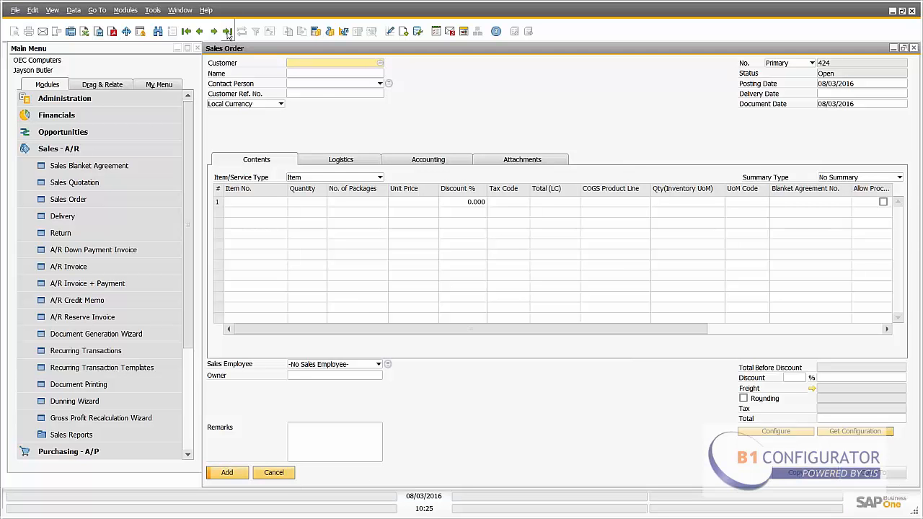
click(913, 49)
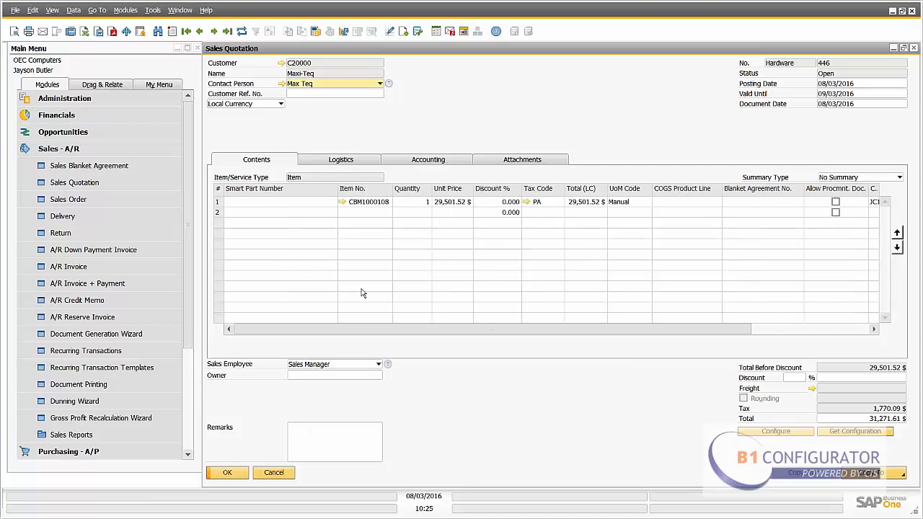
click(913, 49)
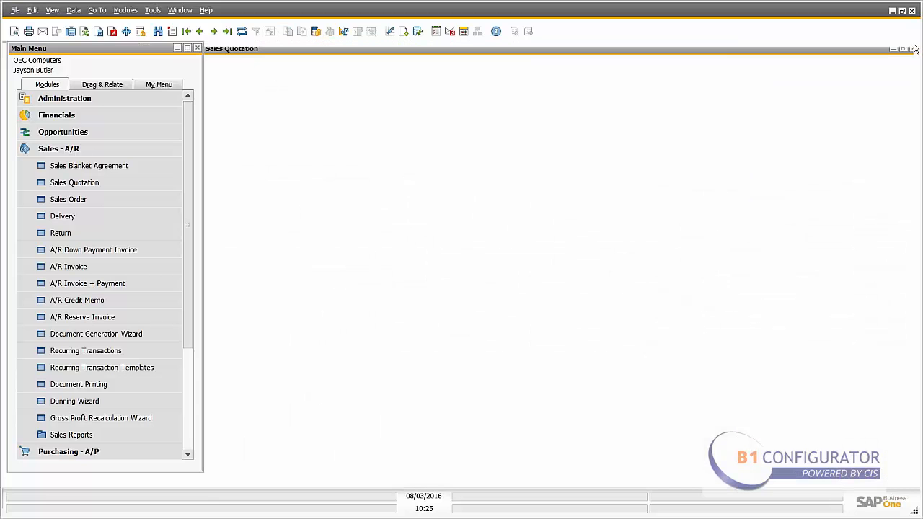
- Start a new sales quotation and choose Maxi-Teq as the customer
click(108, 187)
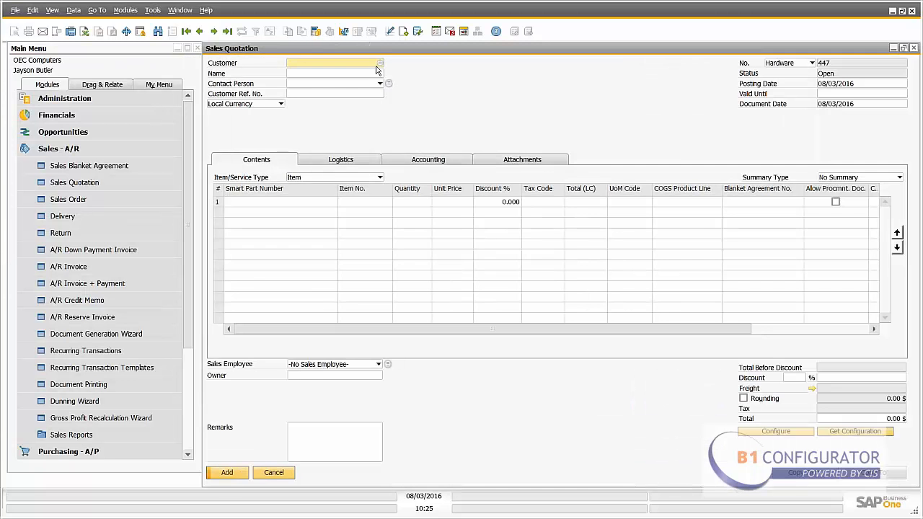
click(380, 63)
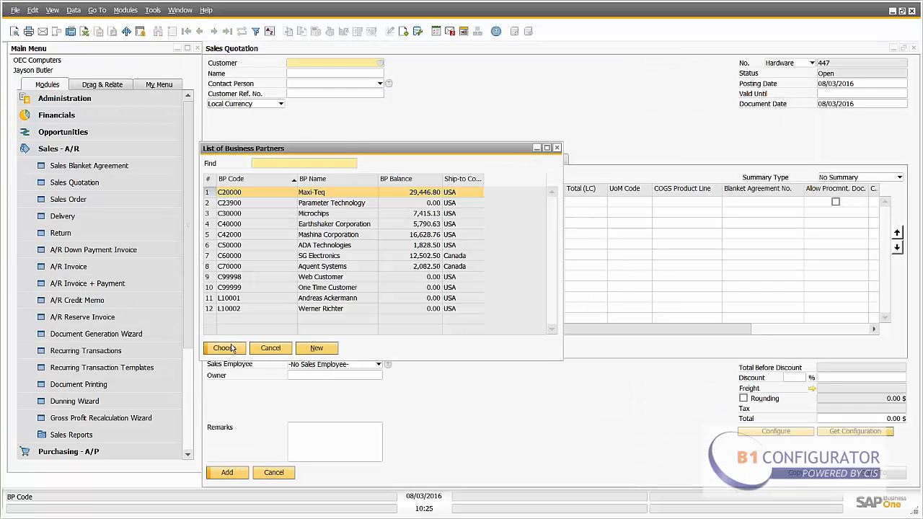
click(229, 348)
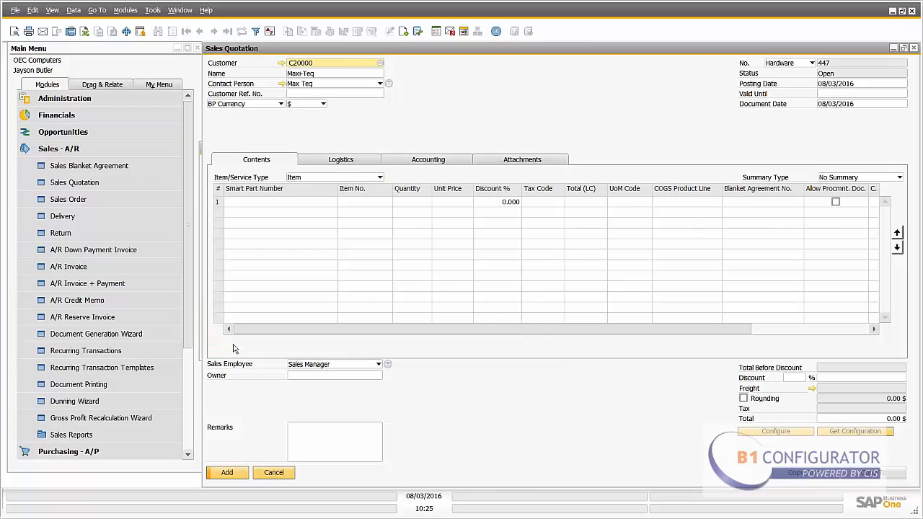
- Launch the configurator for the first quotation row and select the Valve (Defaults) model
click(268, 203)
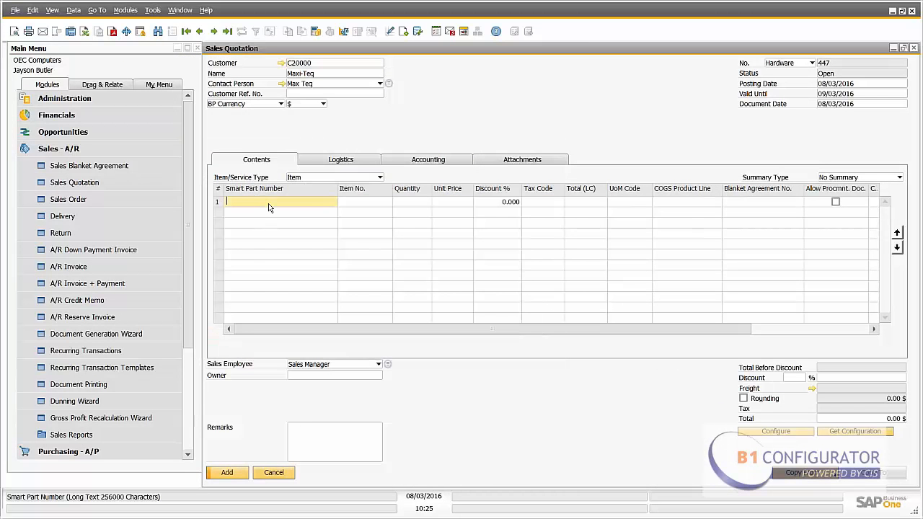
click(777, 431)
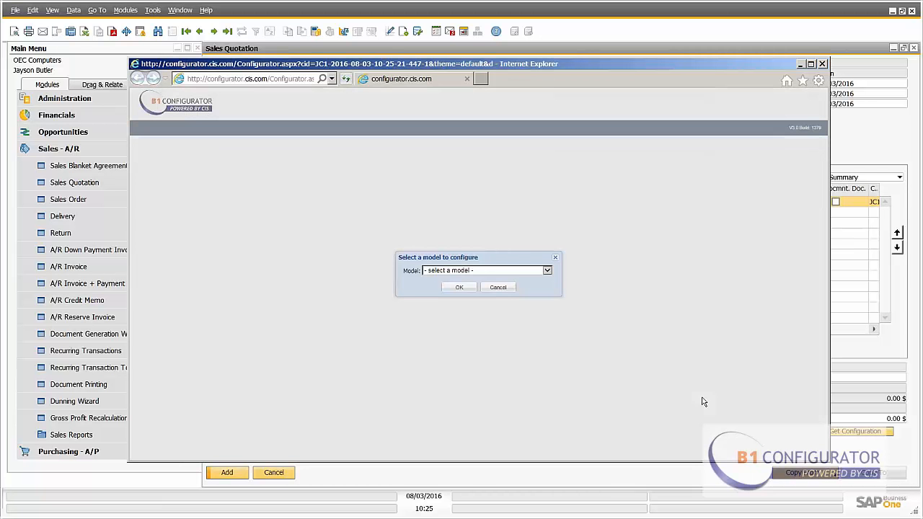
click(547, 271)
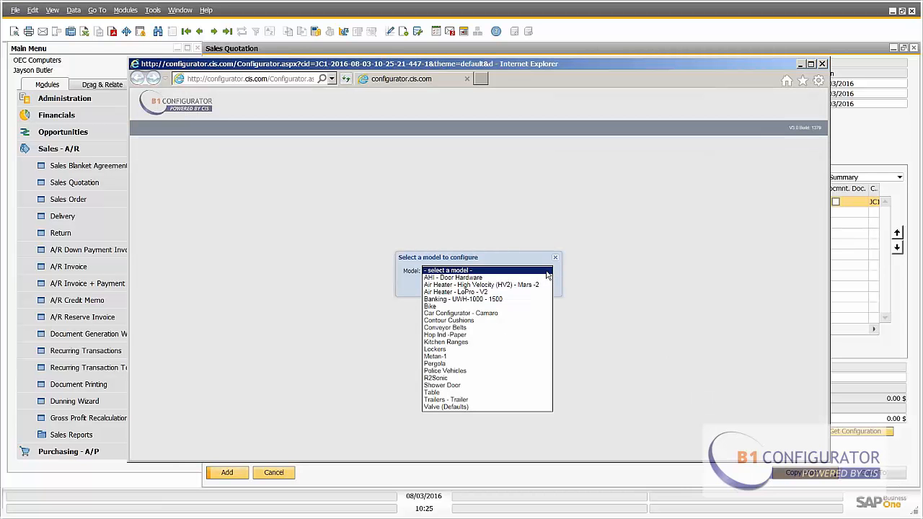
click(480, 406)
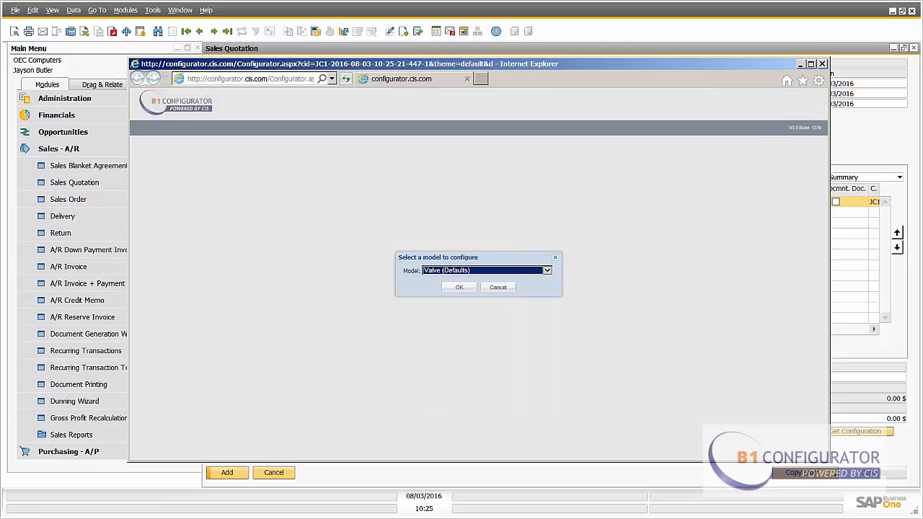
click(459, 287)
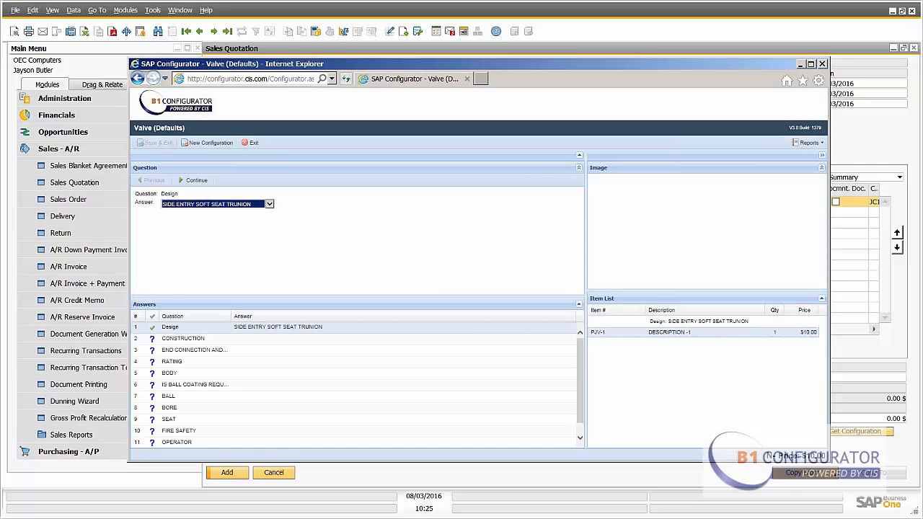
- Answer the Design question with SIDE ENTRY SOFT SEAT TRUNION and continue
click(270, 205)
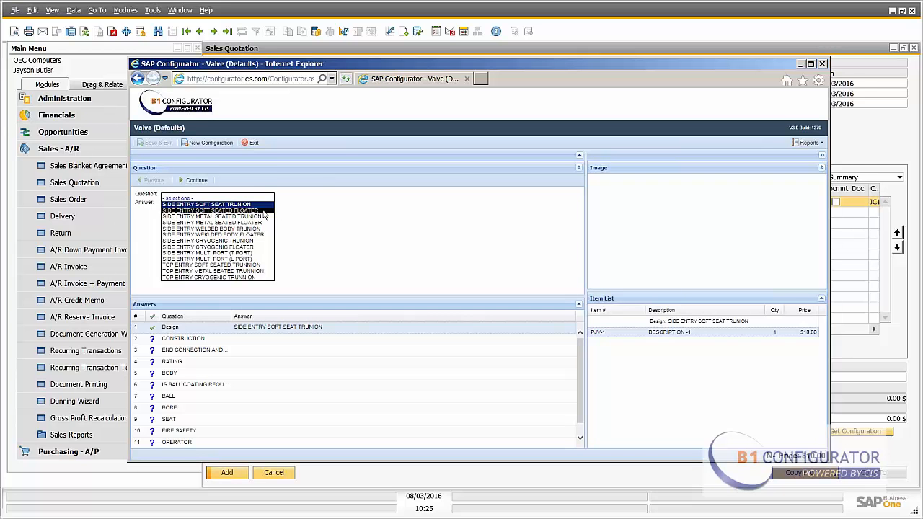
click(264, 211)
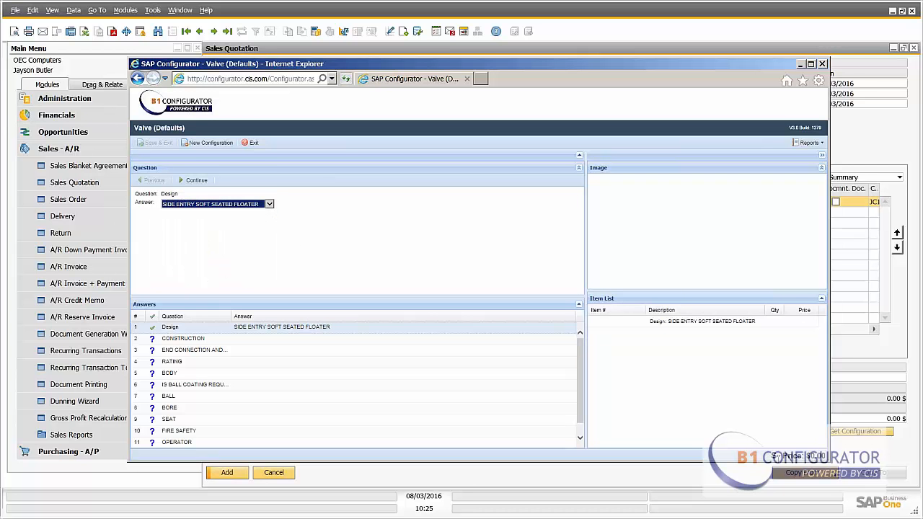
click(269, 204)
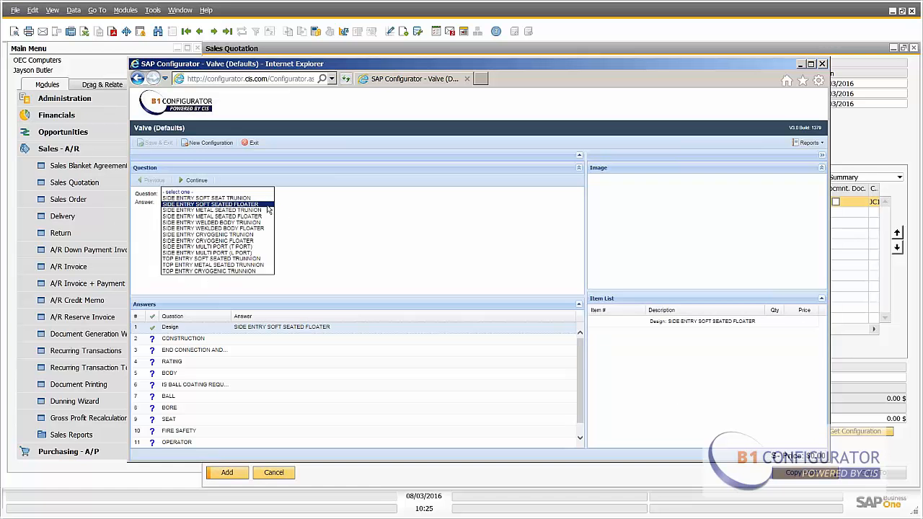
click(257, 198)
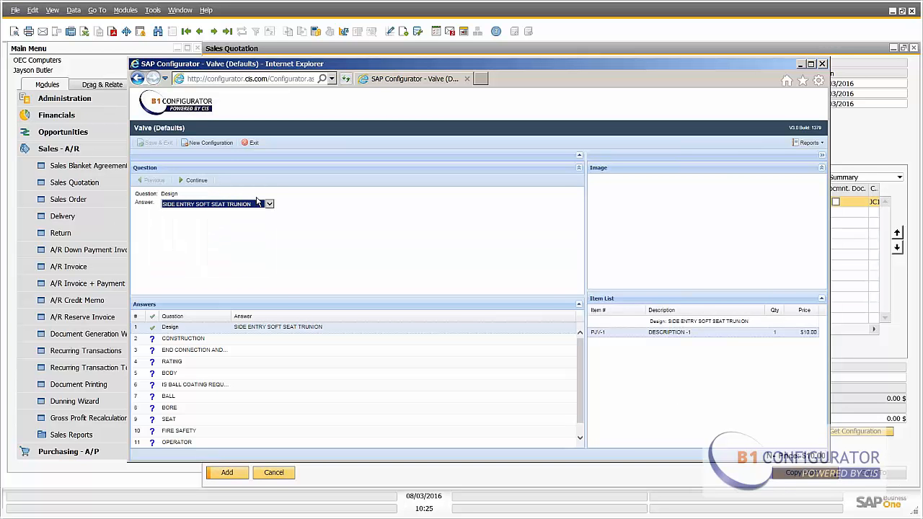
click(199, 181)
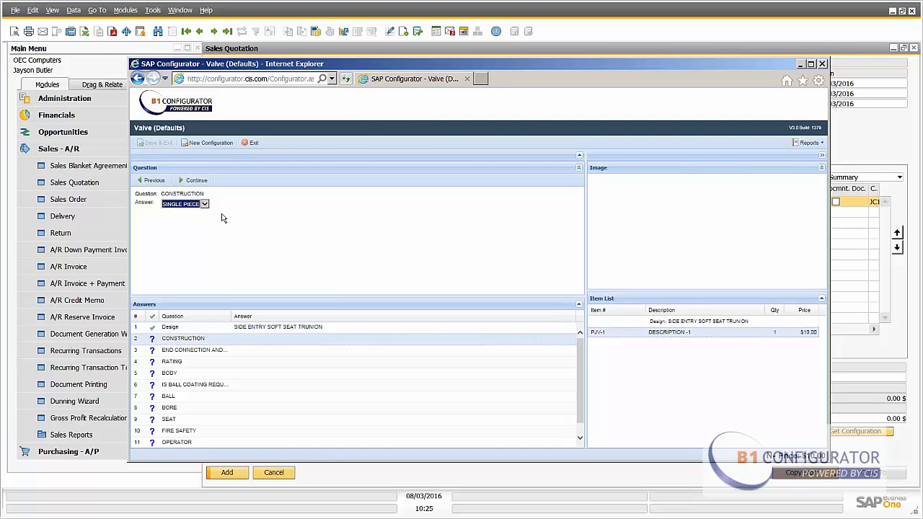
- Answer the Construction question with SINGLE PIECE and continue
click(205, 205)
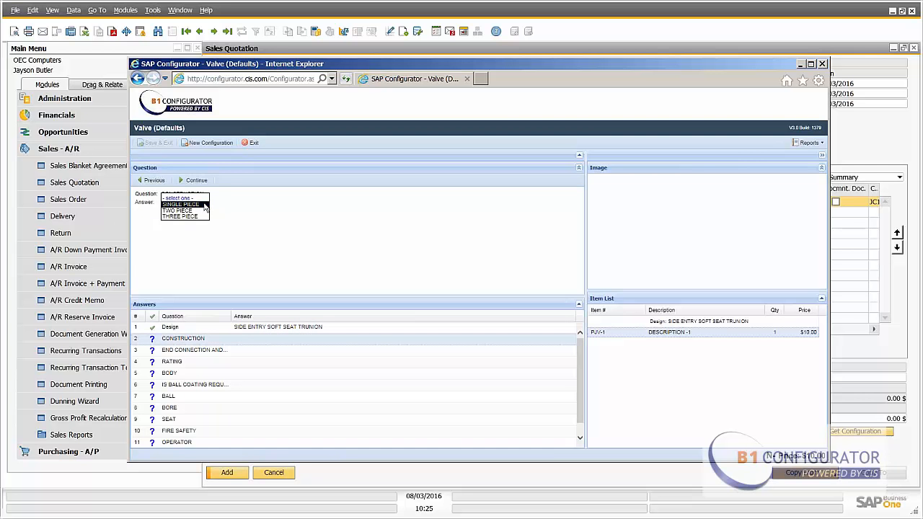
click(205, 205)
click(199, 182)
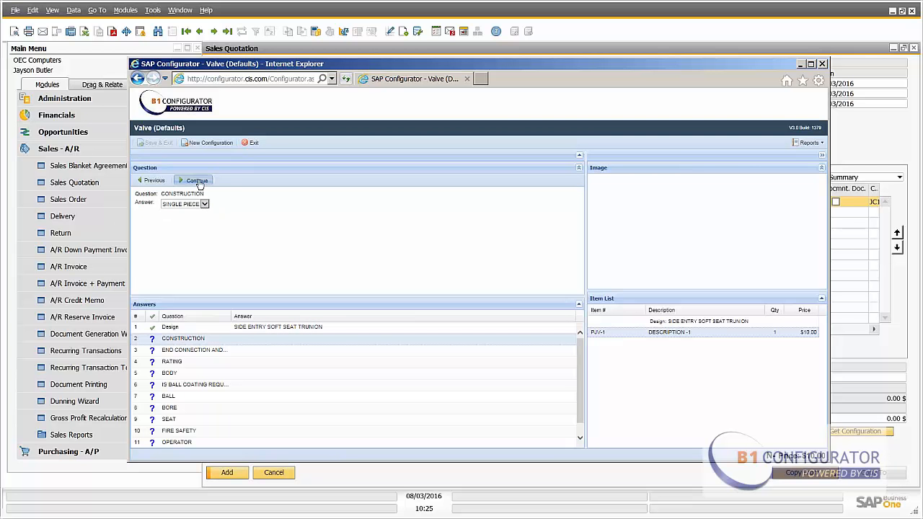
- Accept the default answers through the Ball question: FLANGED RAISED FACE SERRATED, 150# / PN16, WCB, YES and ENP
click(196, 181)
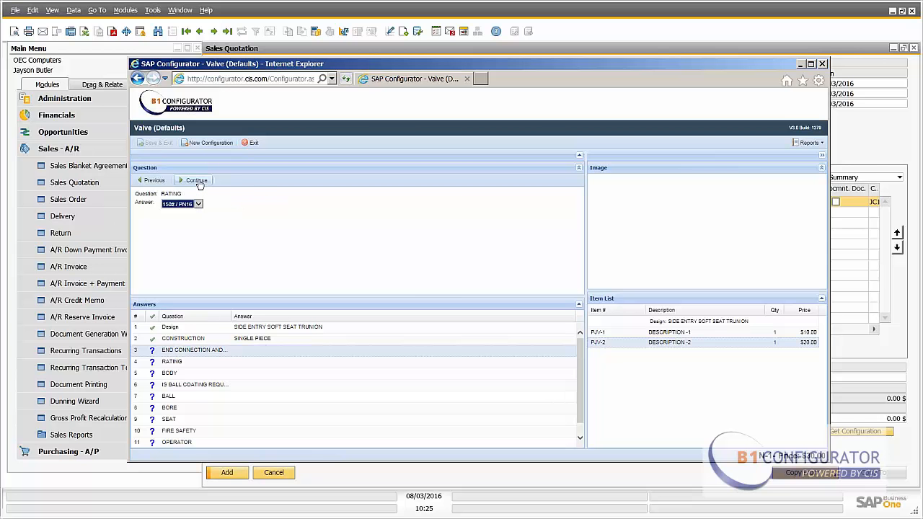
click(197, 180)
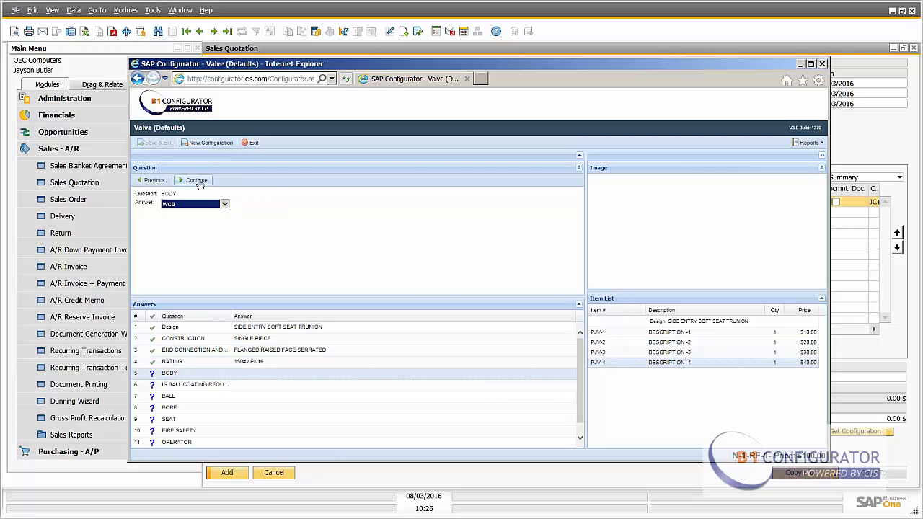
click(197, 180)
click(199, 183)
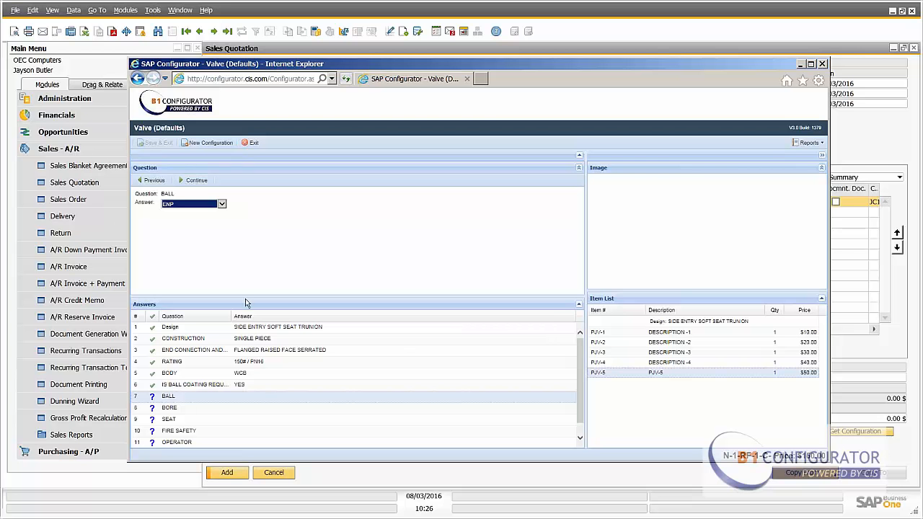
click(198, 181)
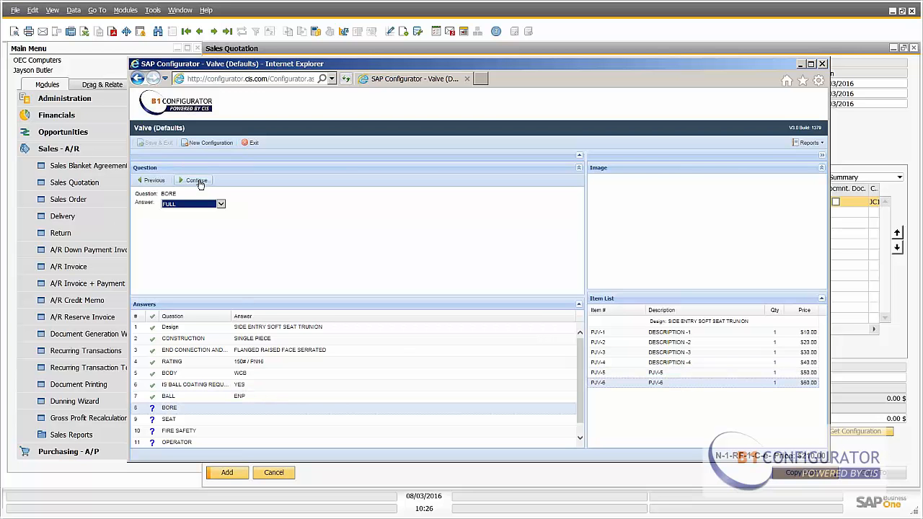
- Accept the remaining defaults FULL, A105, FIRE SAFE, BARE STEM and SEALANT INJECTION to complete the valve configuration
click(199, 181)
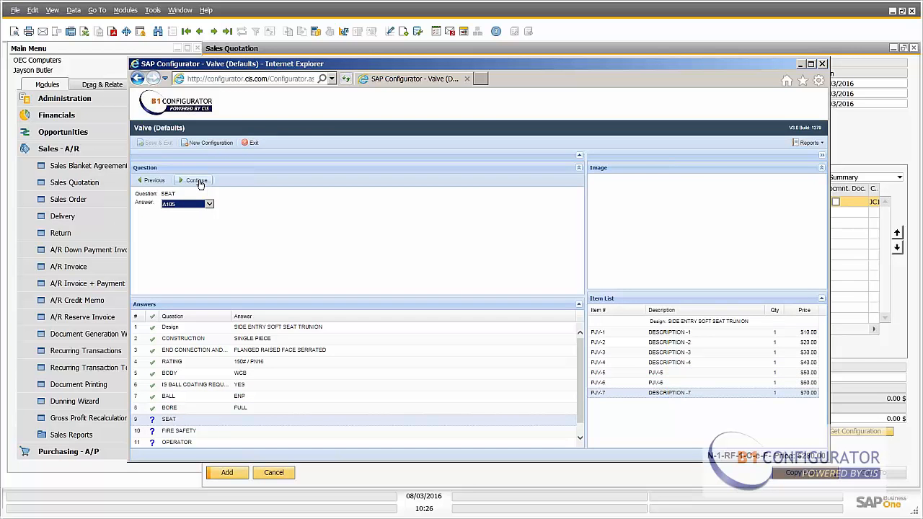
click(199, 181)
click(199, 181)
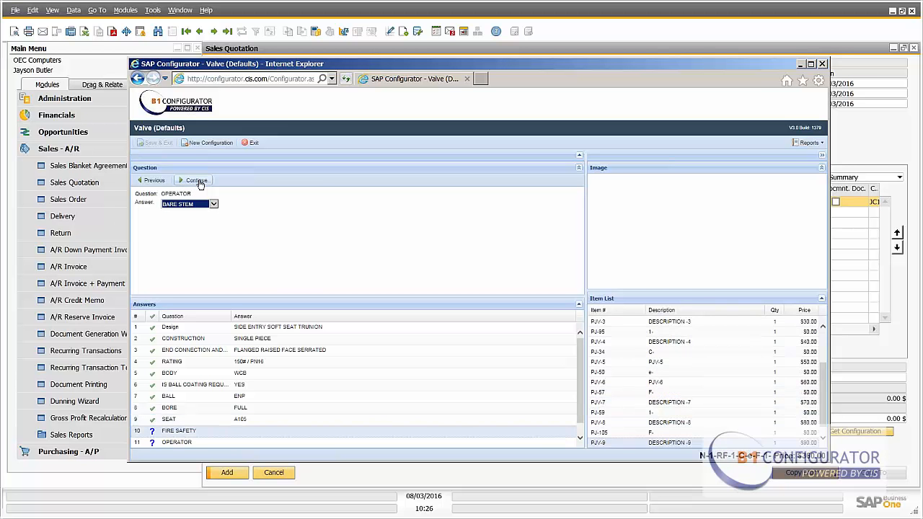
click(199, 181)
click(199, 181)
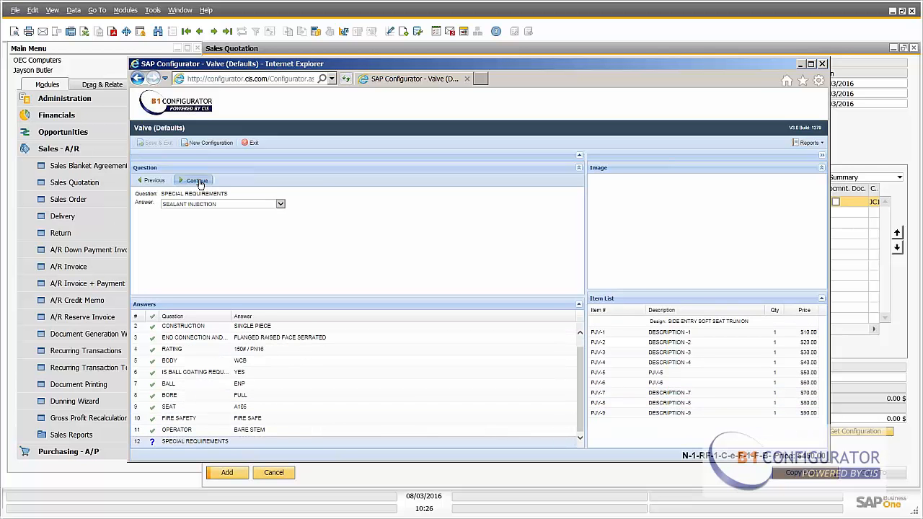
click(199, 181)
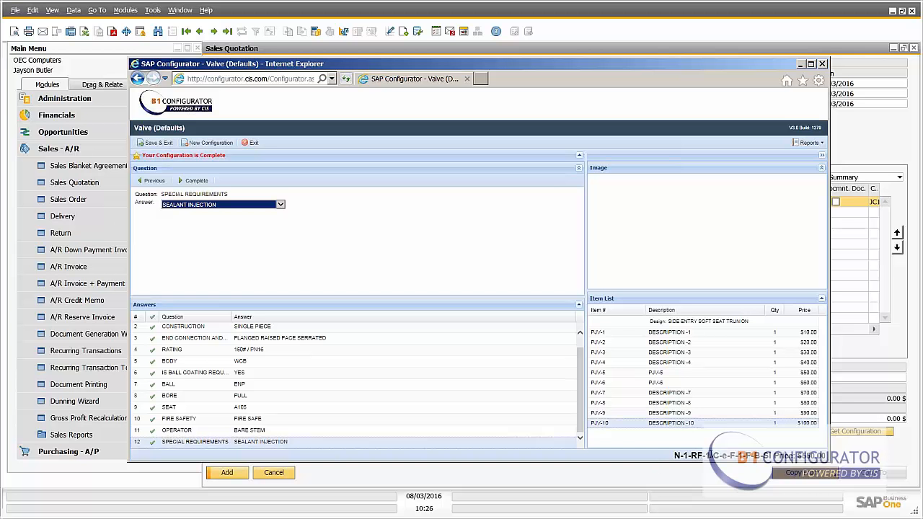
- Save and exit the configuration and bring the configured valve into the quotation row
click(152, 144)
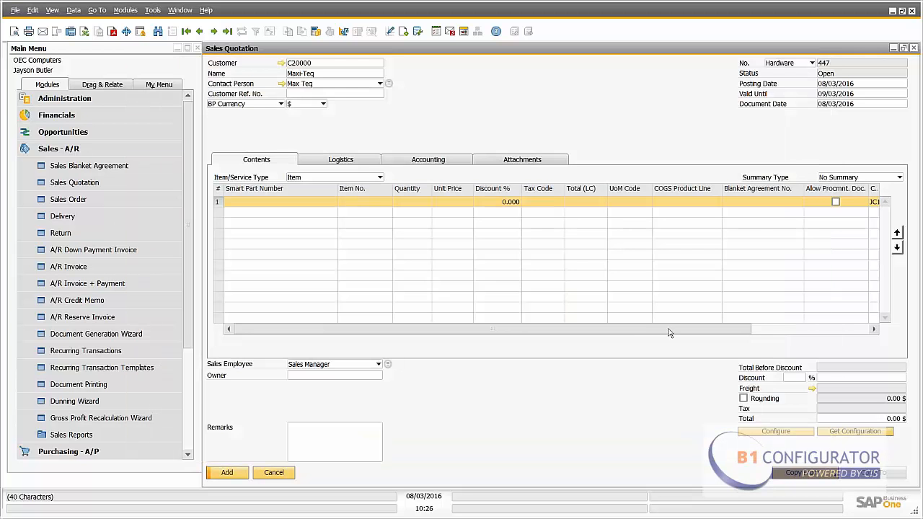
click(836, 439)
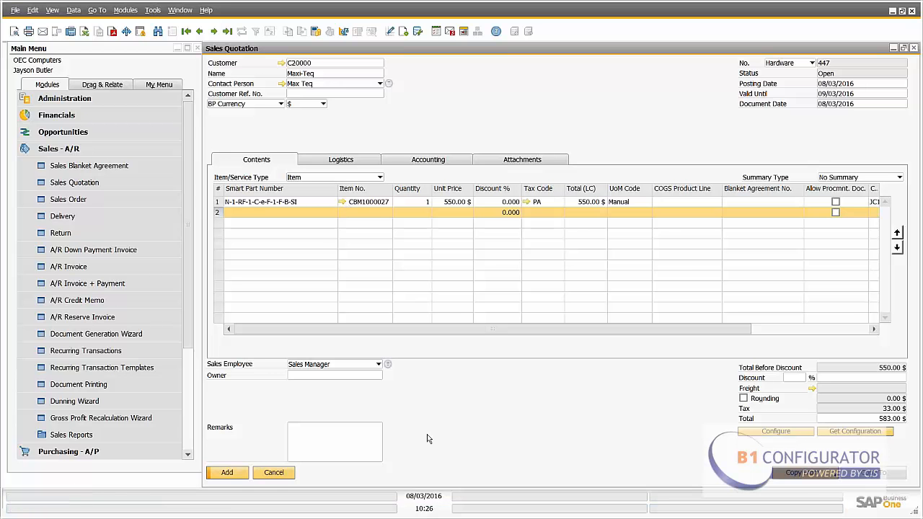
- Add the sales quotation for Maxi-Teq
click(227, 474)
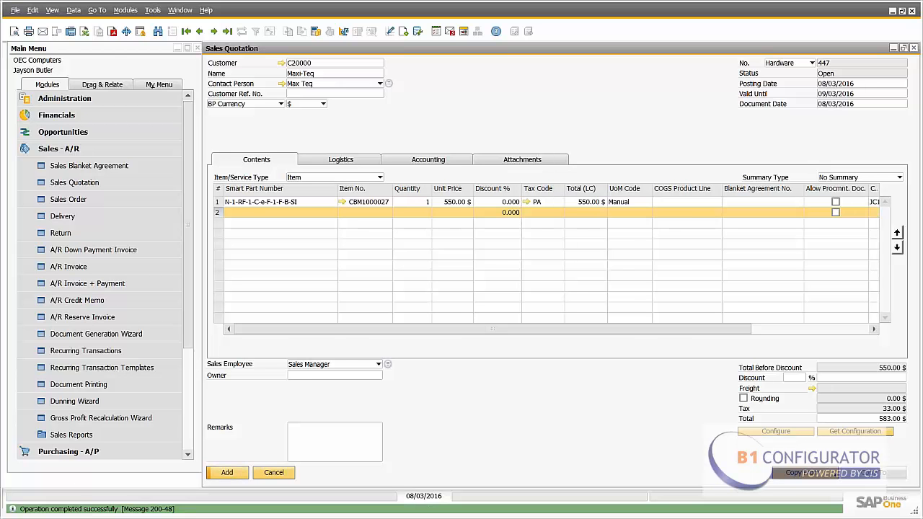
click(226, 33)
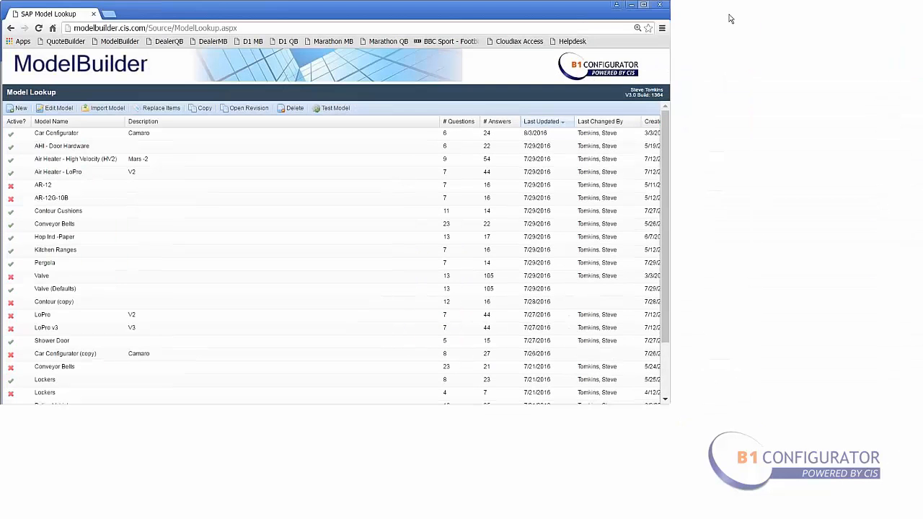
- Switch to ModelBuilder in the browser and sort the model list by Active status
click(38, 27)
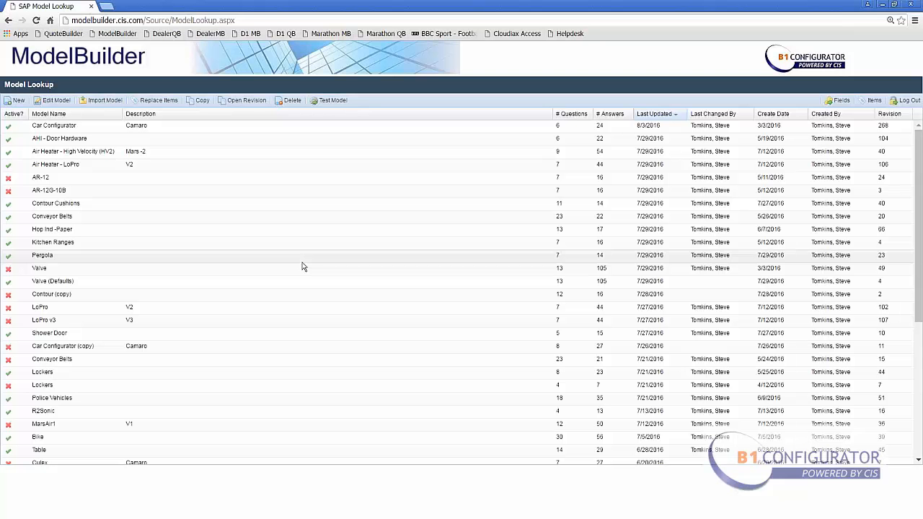
click(13, 115)
click(13, 118)
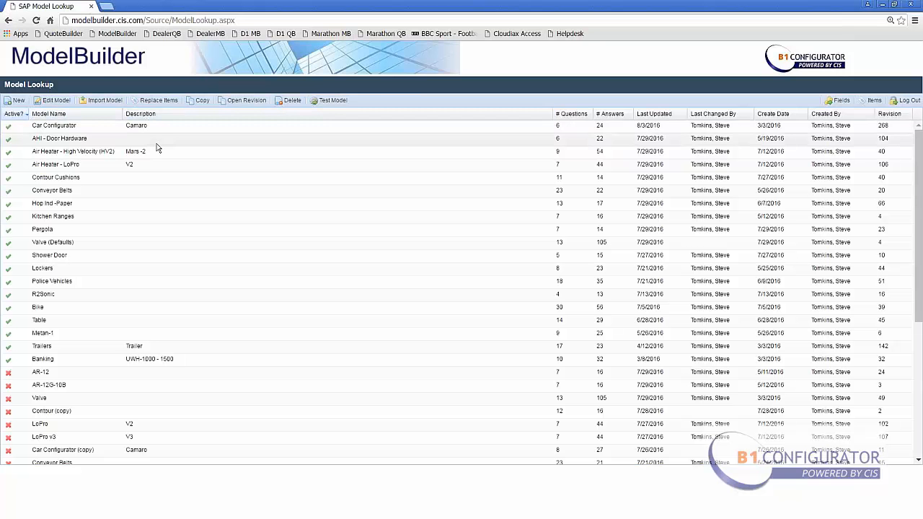
- Select Car Configurator, Contour Cushions, Valve (Defaults) and R2Sonic, open Replace Items in Models, and close it
click(110, 126)
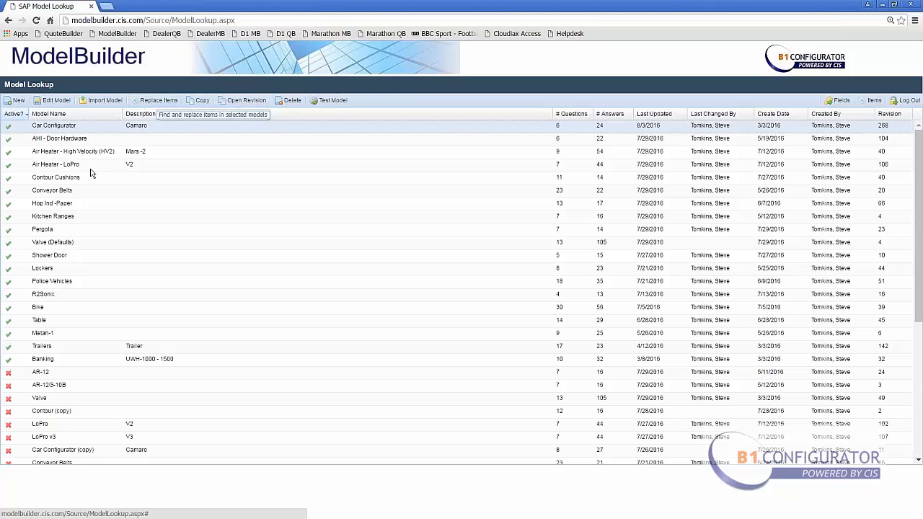
ctrl+click(58, 177)
ctrl+click(63, 247)
ctrl+click(55, 295)
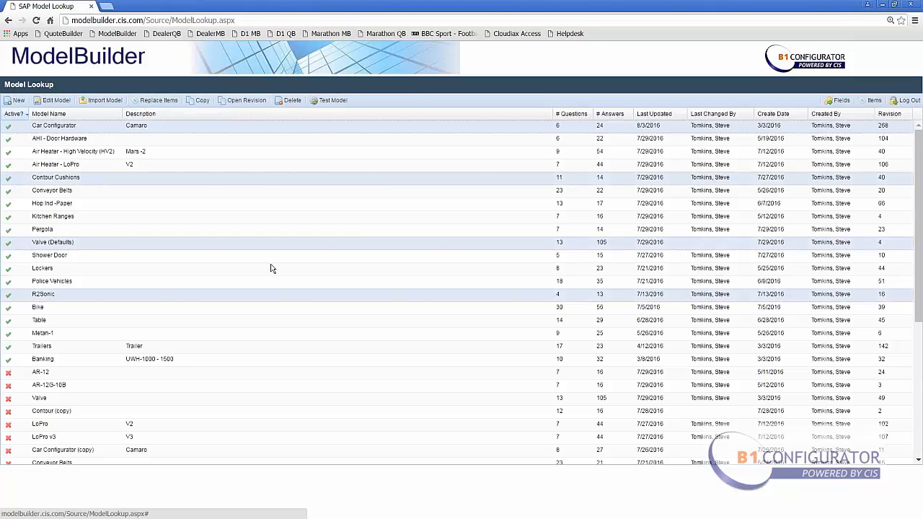
click(159, 101)
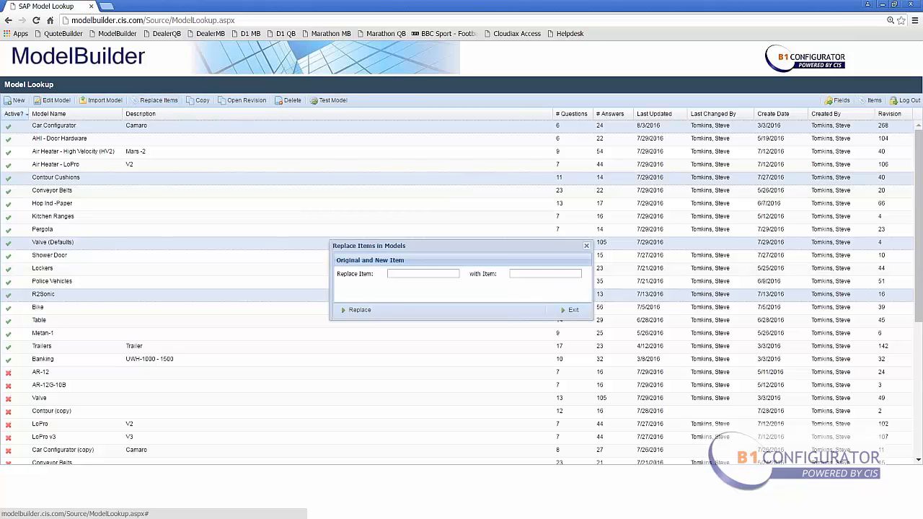
click(586, 246)
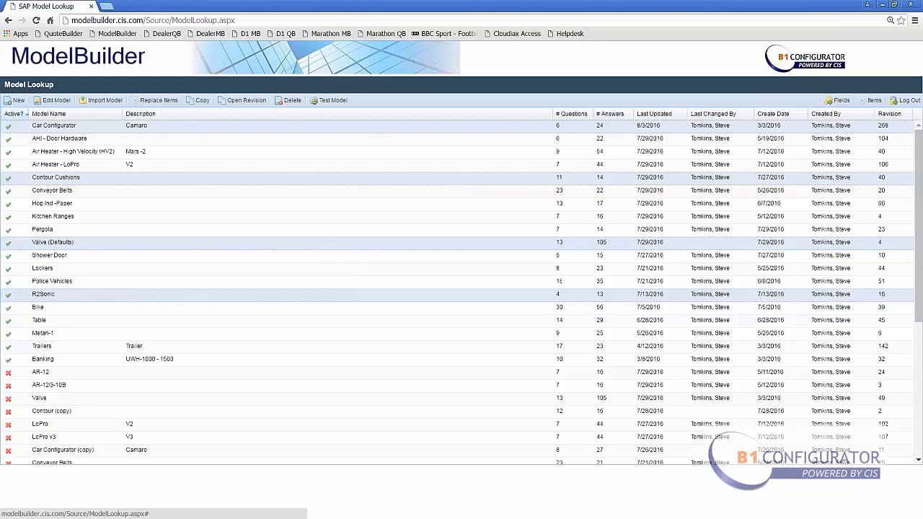
- Open the revision chooser for the Car Configurator model and close it
click(99, 128)
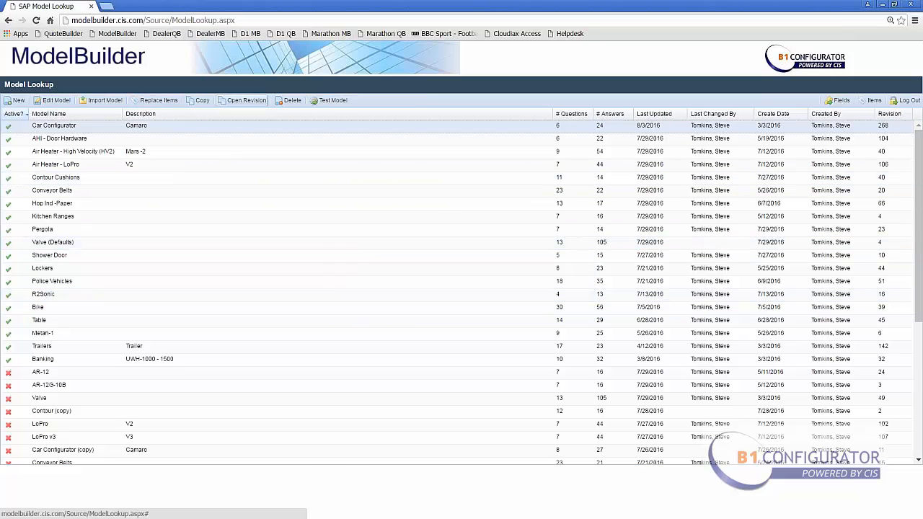
click(245, 100)
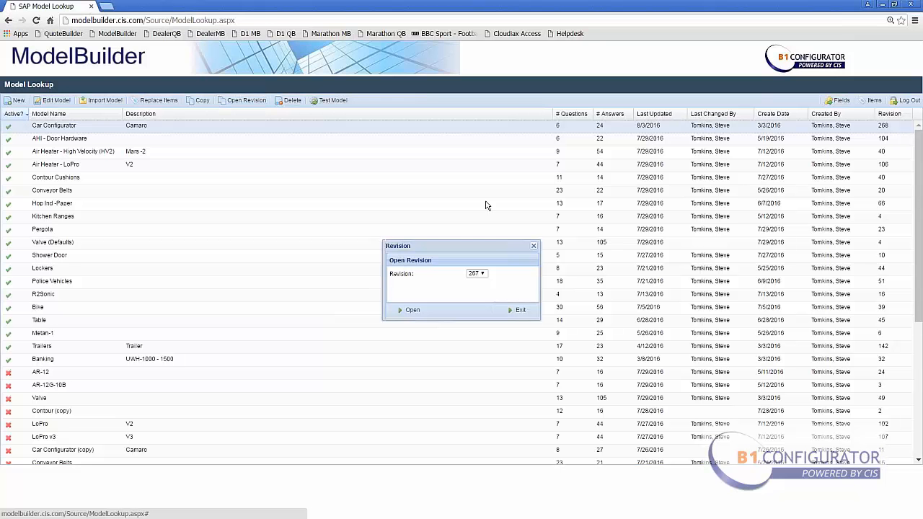
click(530, 247)
- Copy the Car Configurator model and mark the copy as inactive
click(202, 100)
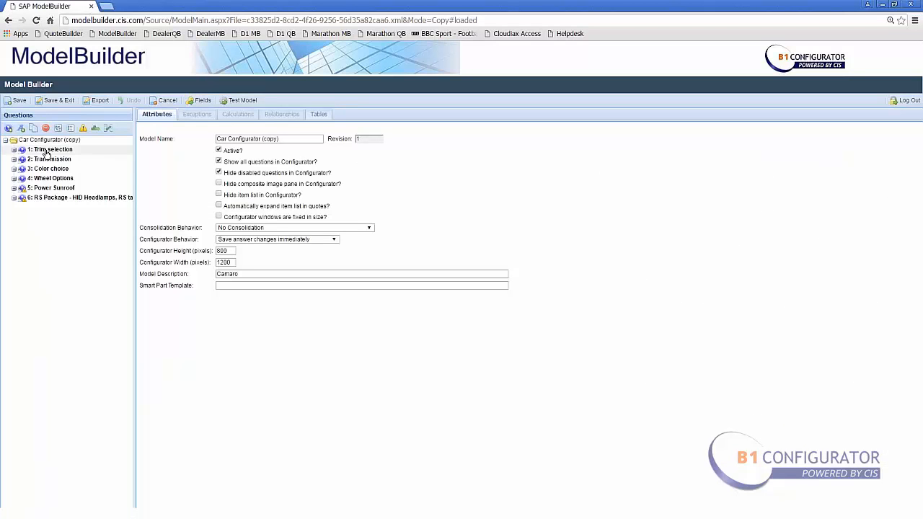
click(58, 129)
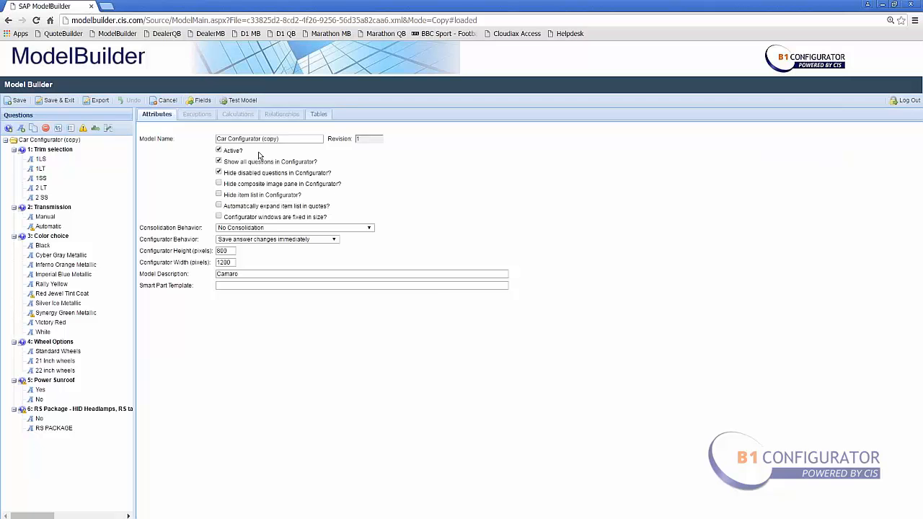
click(220, 152)
- Examine the Trim selection question's type options and the 1LS answer's attributes and relationships
click(64, 152)
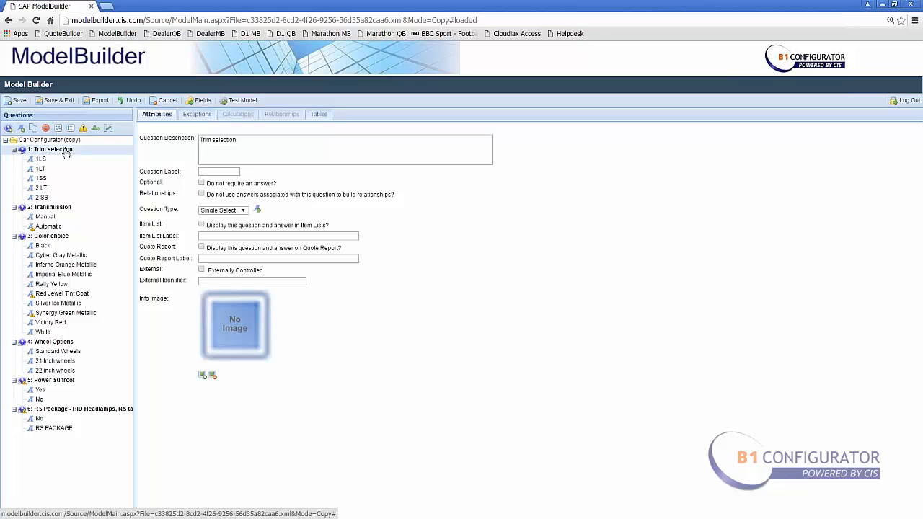
click(244, 211)
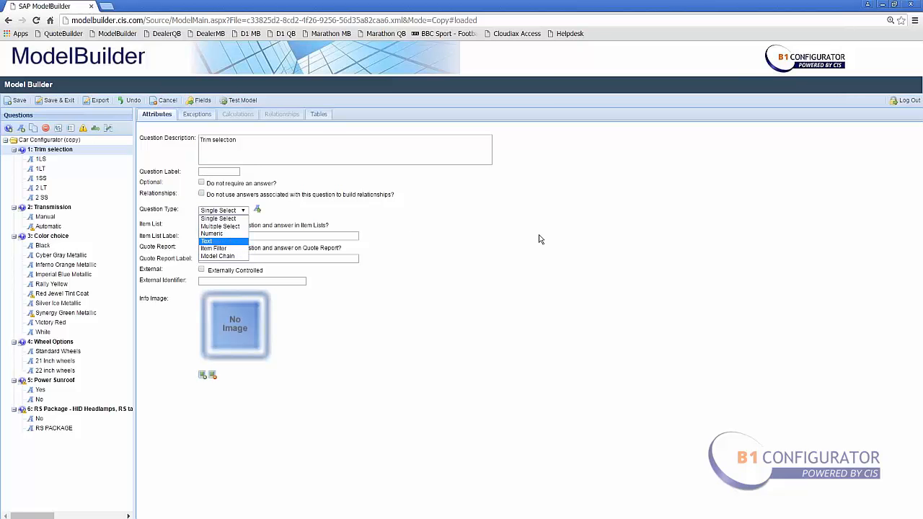
click(44, 158)
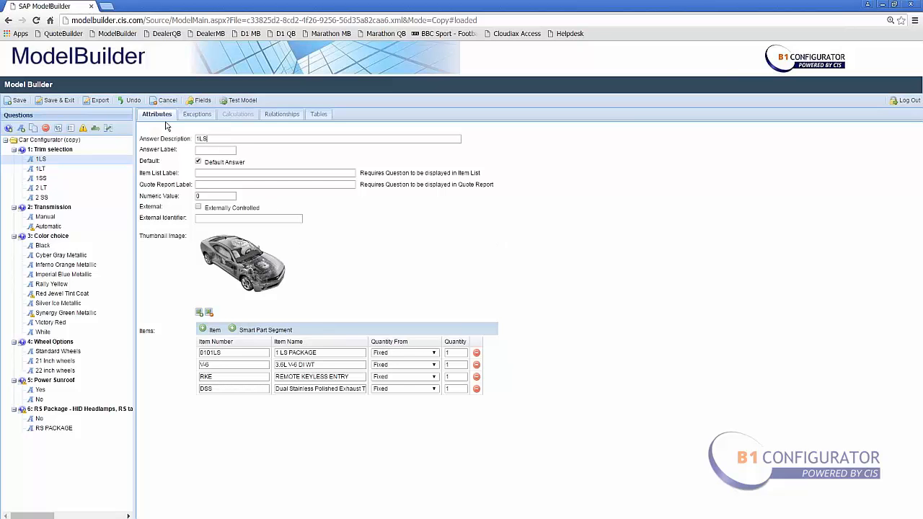
click(281, 114)
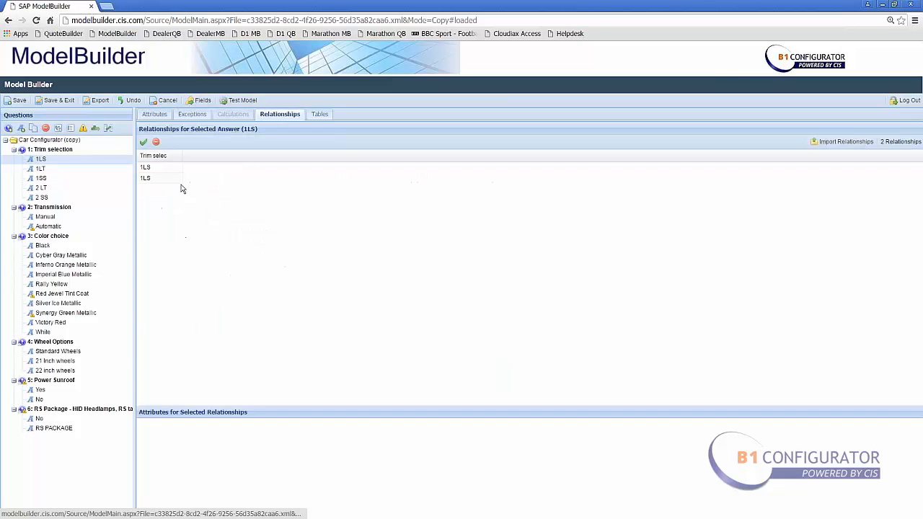
click(165, 180)
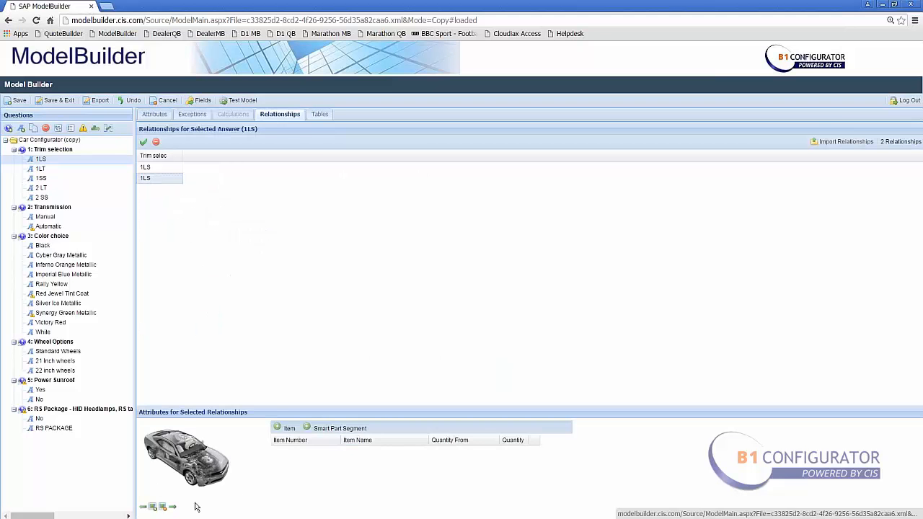
click(41, 159)
click(41, 197)
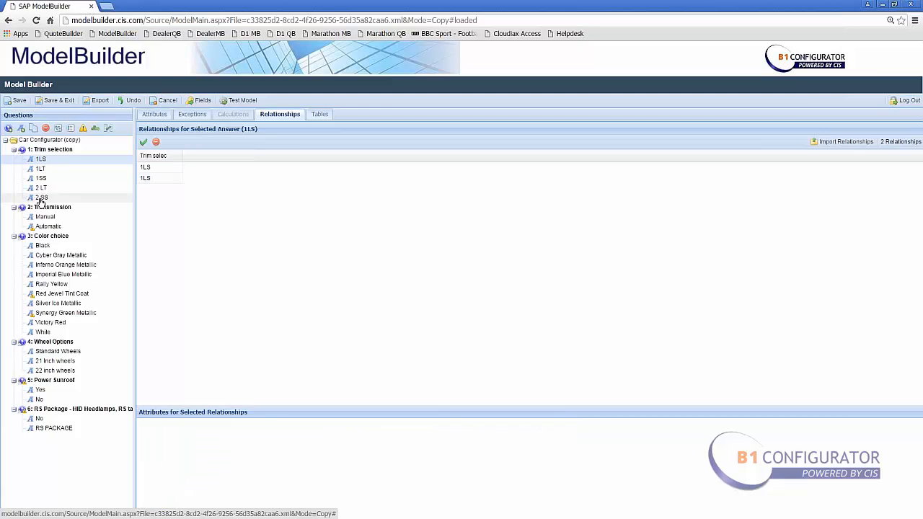
- Add a new answer named Test to Trim selection and make it the default answer
click(22, 131)
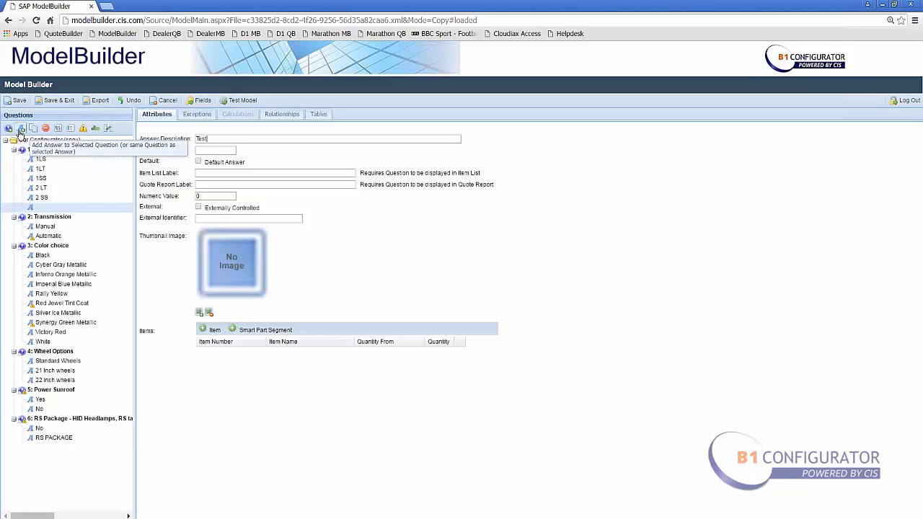
click(528, 244)
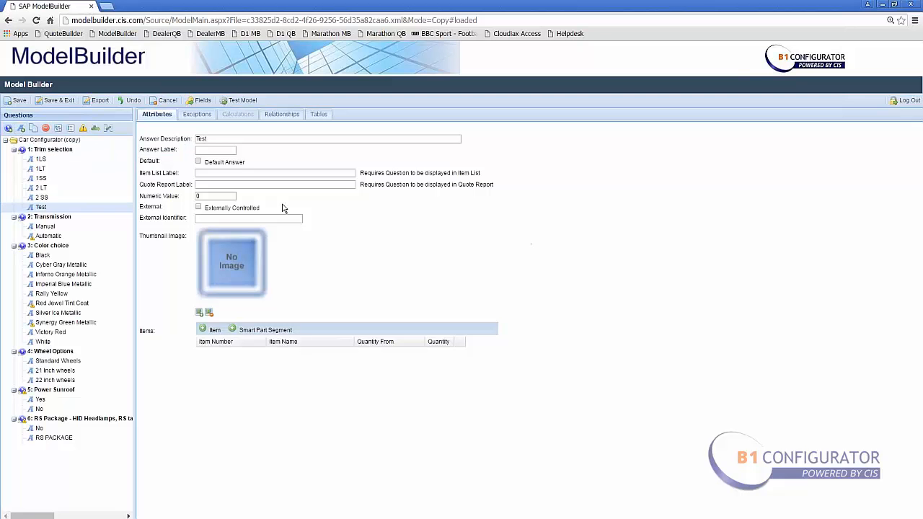
click(197, 161)
- Review the exceptions for the Transmission question and the Test, Manual and Cyber Gray Metallic answers
click(57, 218)
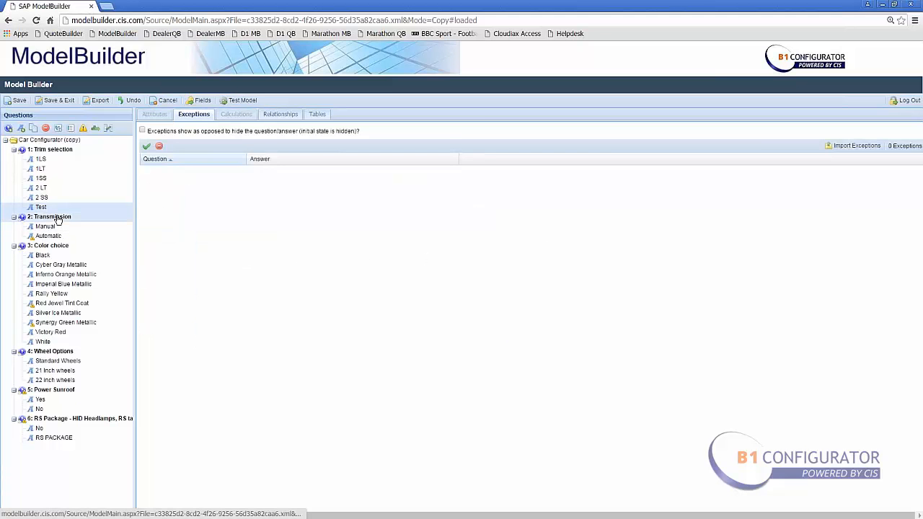
click(42, 207)
click(47, 226)
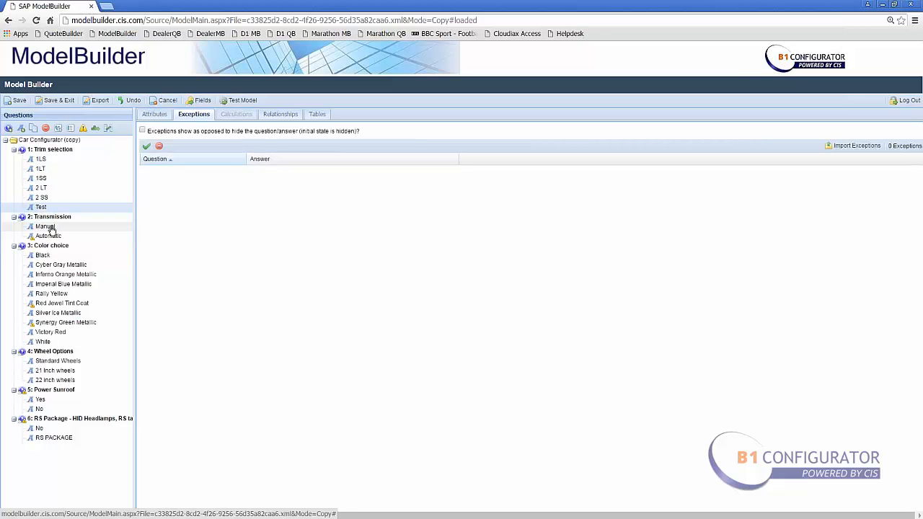
click(50, 264)
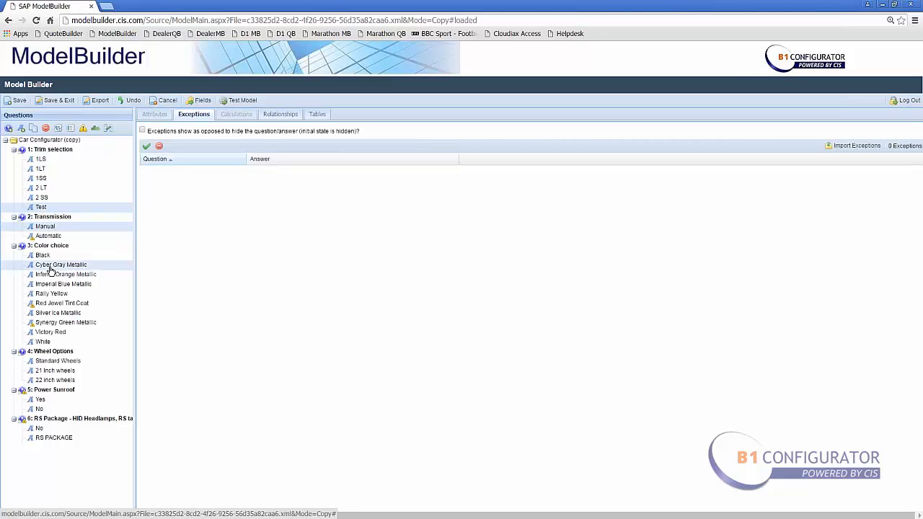
- Add an exception on the Standard Wheels answer combining the Test, Manual and Cyber Gray Metallic answers
click(48, 361)
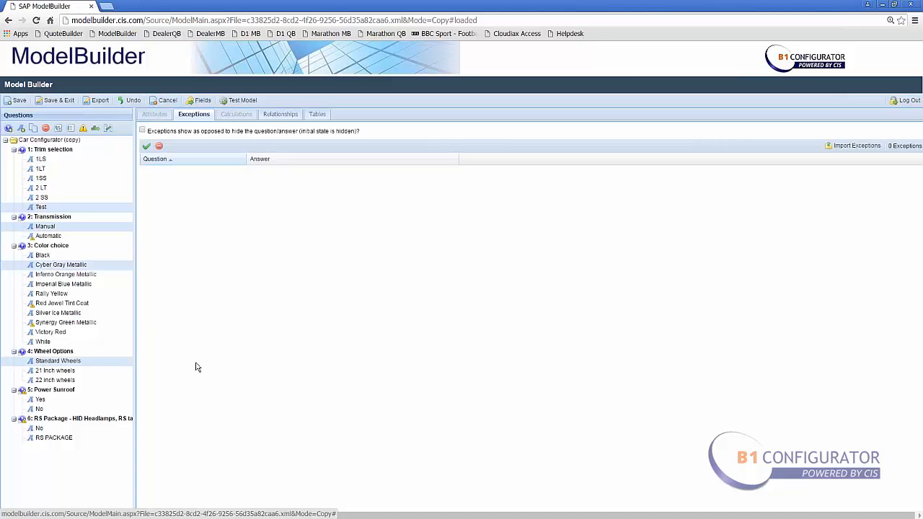
click(84, 129)
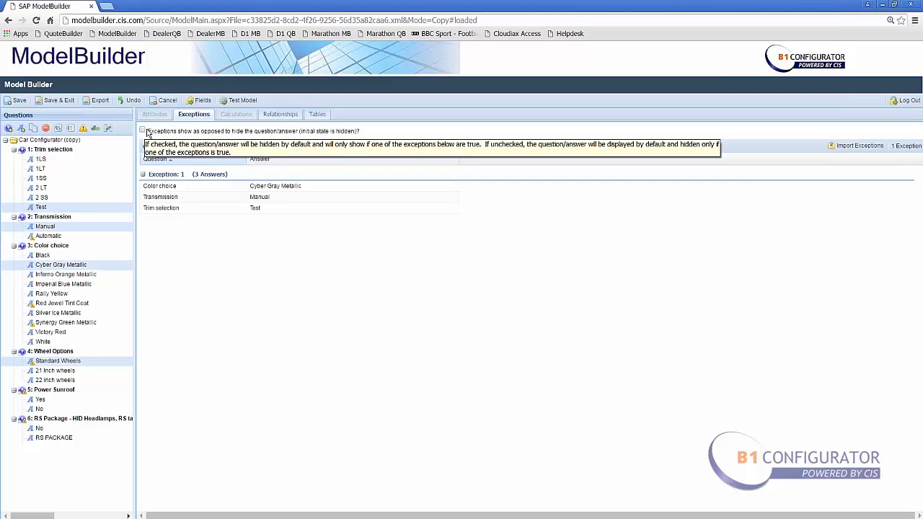
- Open and close the exception import dialog, then review the exceptions of the 1LS, Test and Cyber Gray Metallic answers
click(837, 149)
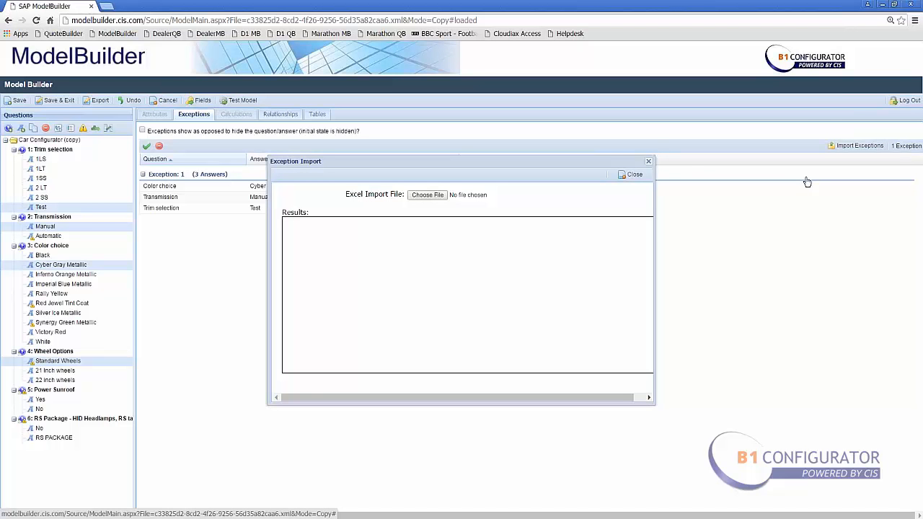
click(635, 176)
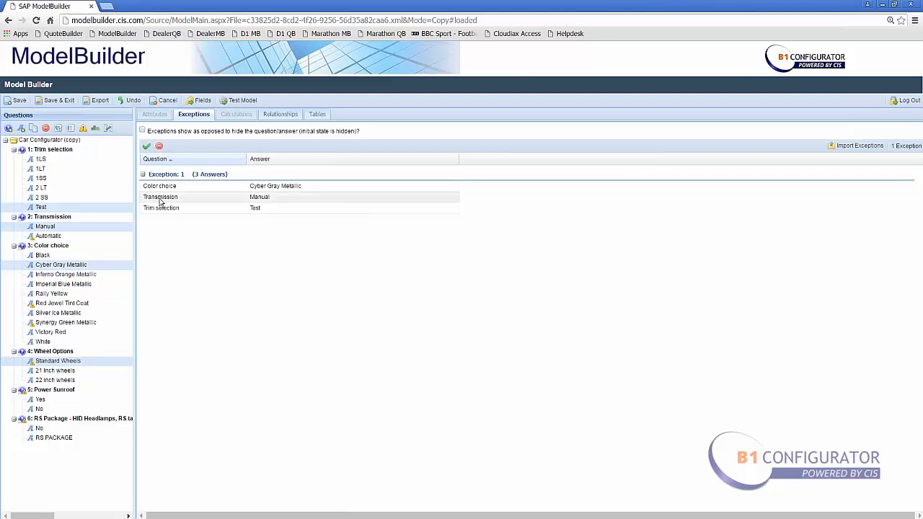
click(159, 146)
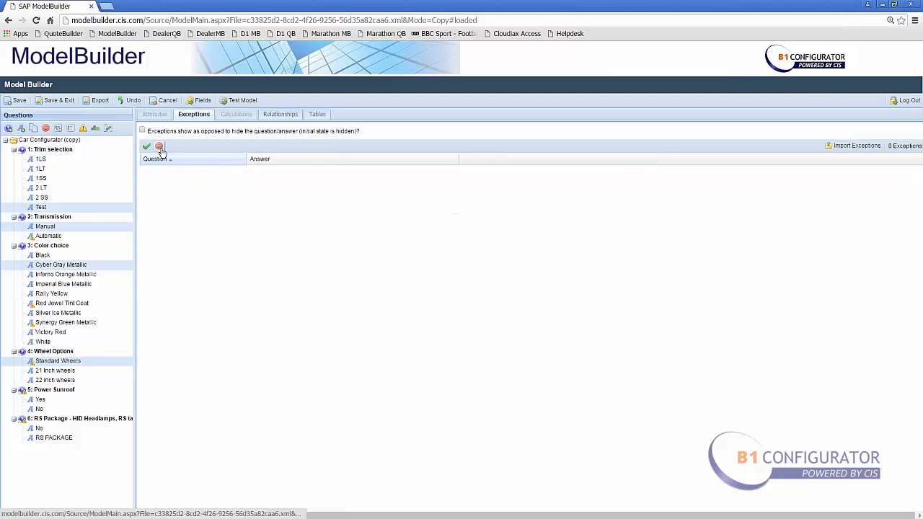
click(41, 160)
click(40, 207)
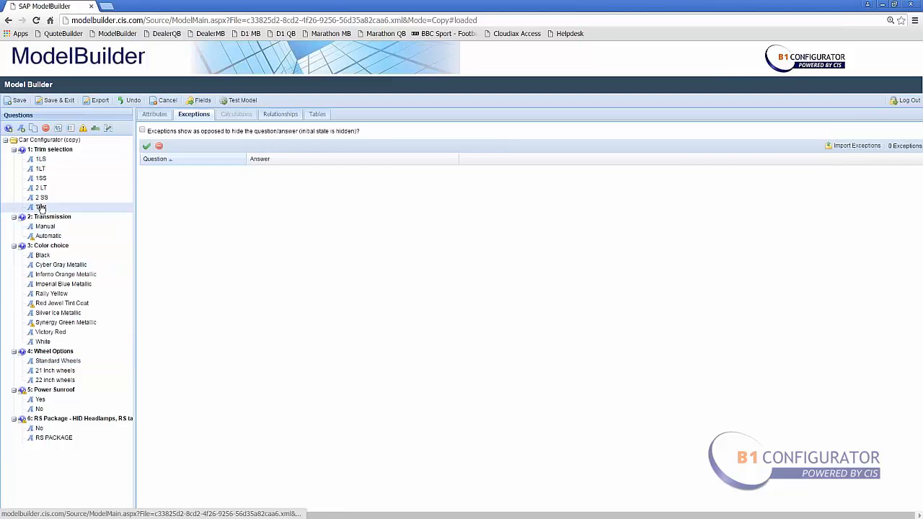
click(60, 265)
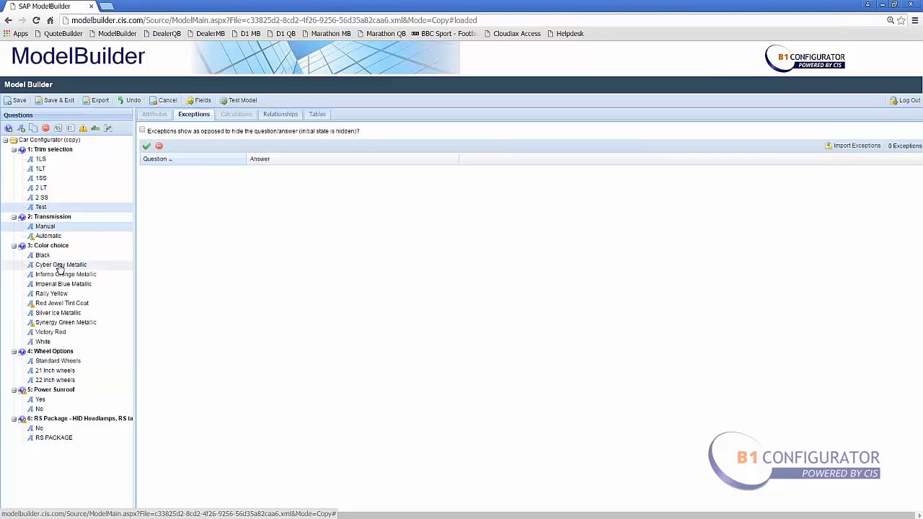
- Add a relationship linking Test, Manual and Cyber Gray Metallic, then open and close the relationship import dialog
click(95, 130)
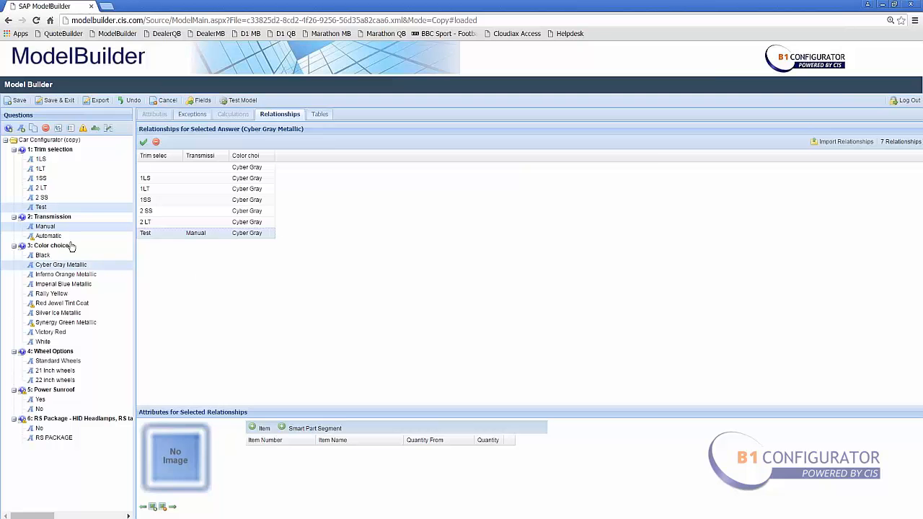
click(845, 142)
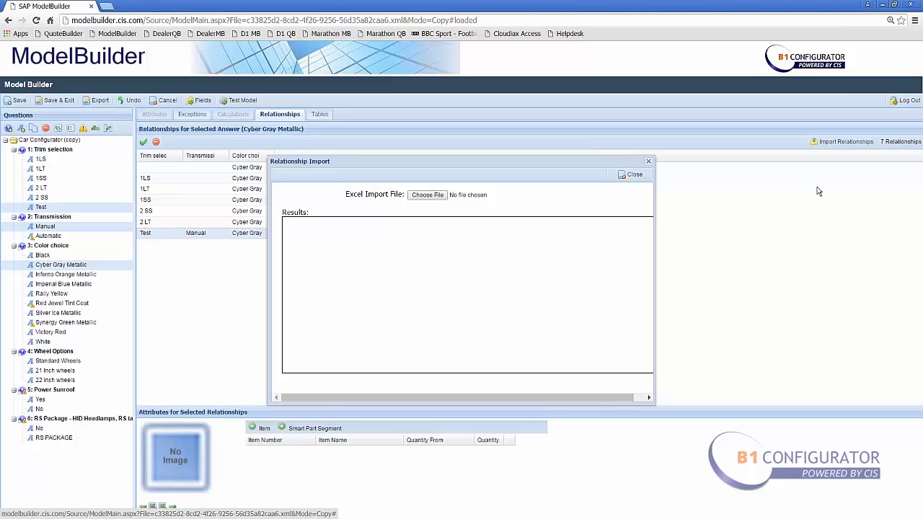
click(635, 175)
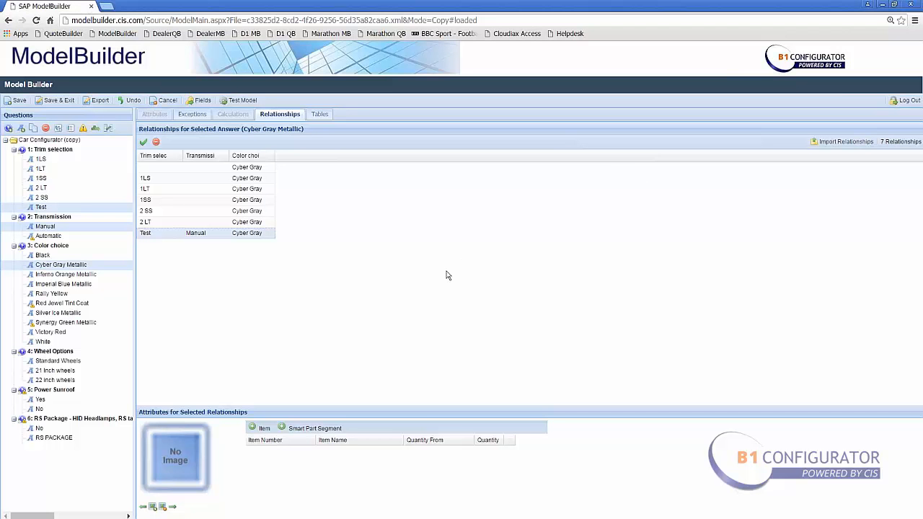
- Insert a new question after Transmission and set its question type to Numeric
click(57, 217)
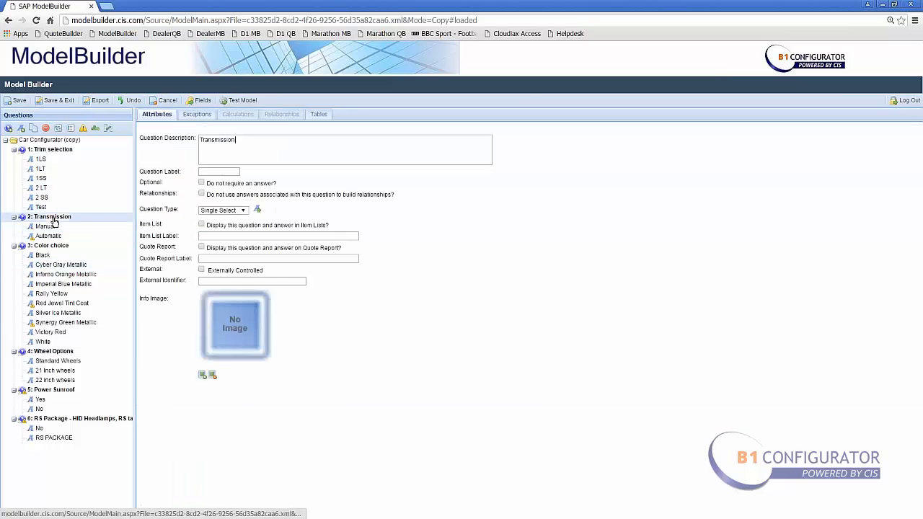
click(10, 128)
click(243, 211)
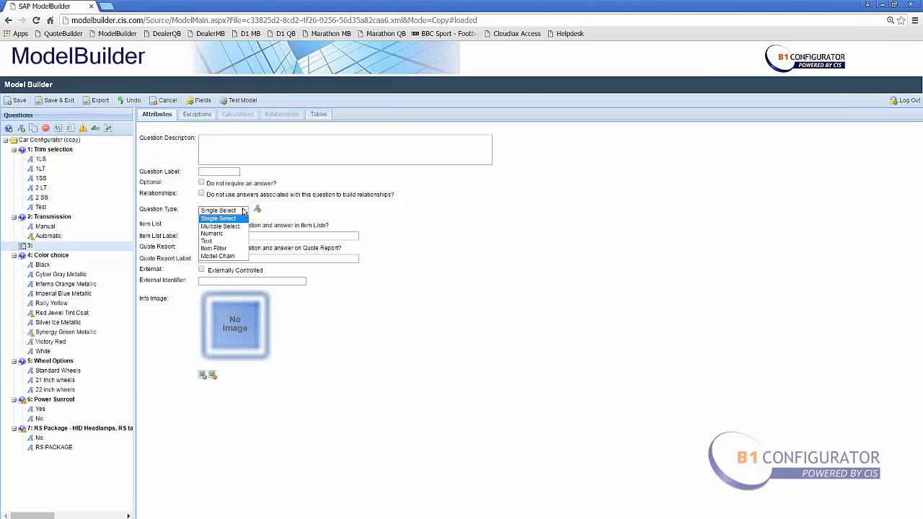
click(232, 233)
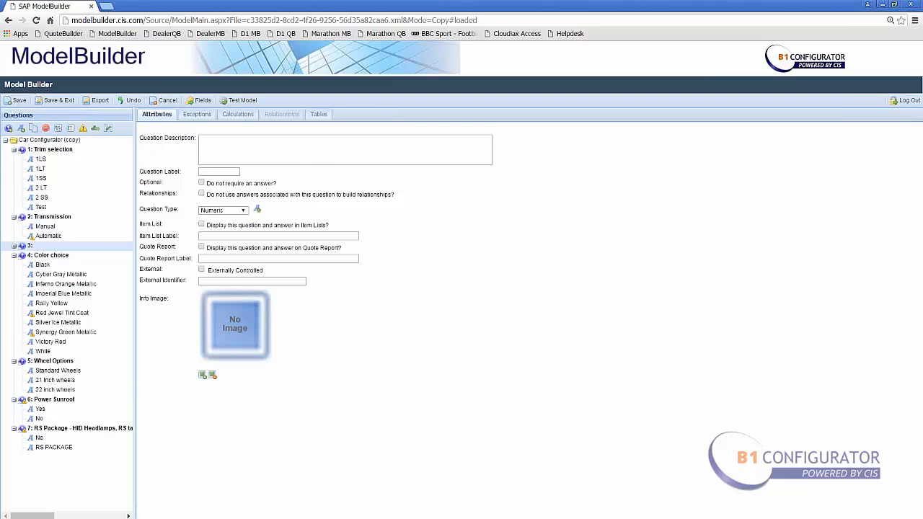
- In the new question's calculations, set the first row's minimum to 2, default to 10 and maximum to 20
click(237, 115)
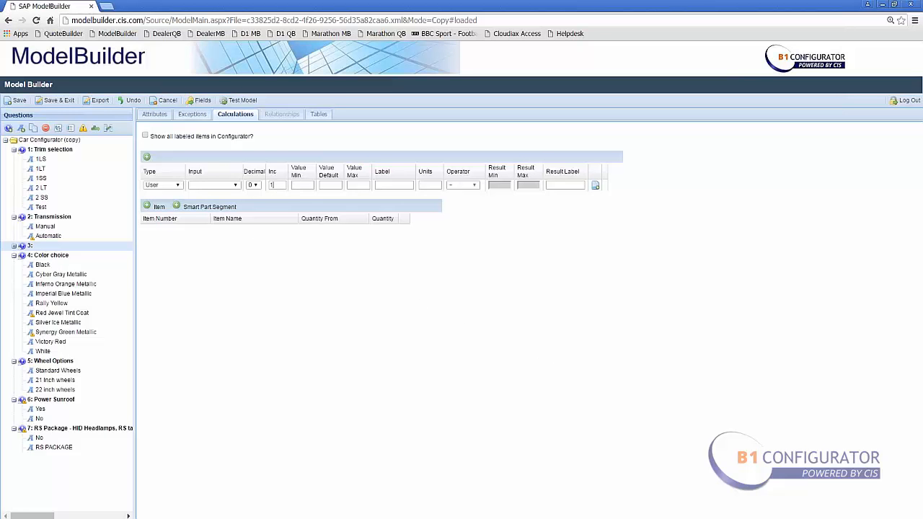
text(2)
click(329, 183)
text(1020)
- Add a second calculation row of type Calculated with Transmission as its input
click(146, 156)
click(164, 199)
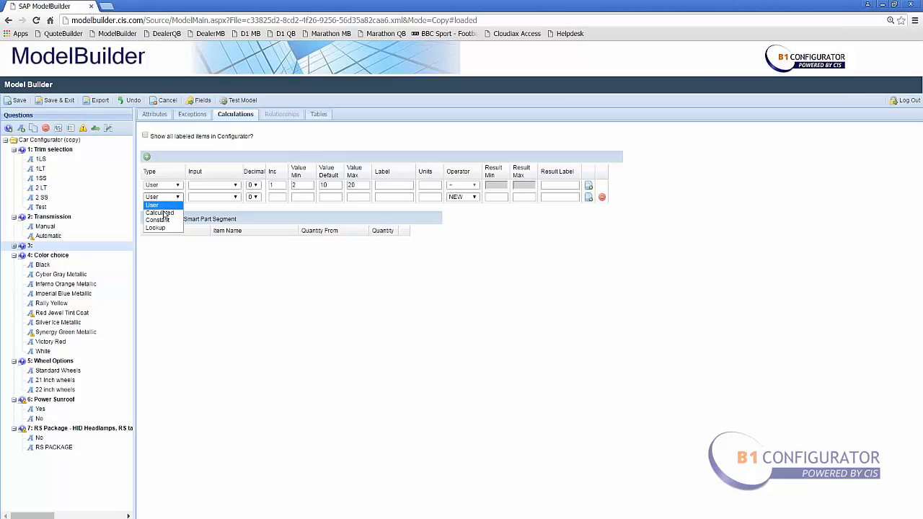
click(164, 214)
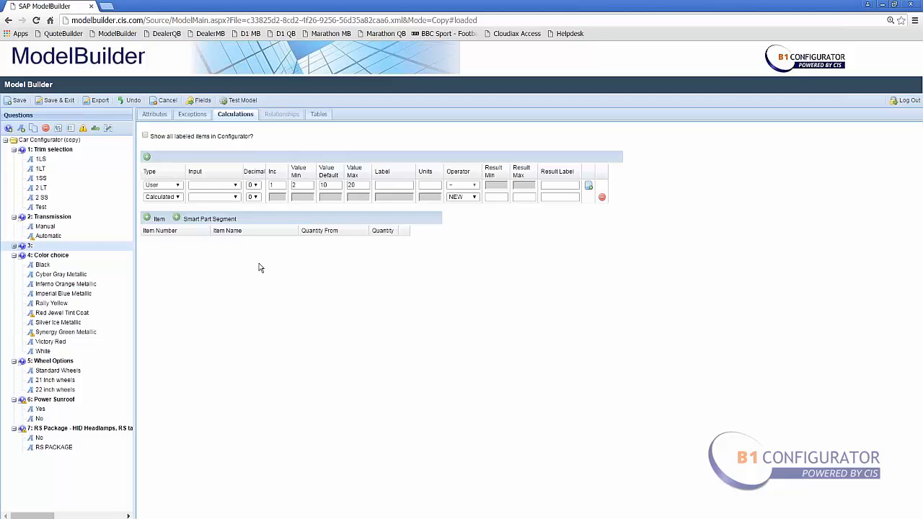
click(234, 197)
click(216, 213)
- Add a third calculation row of type Constant with the * operator
click(147, 157)
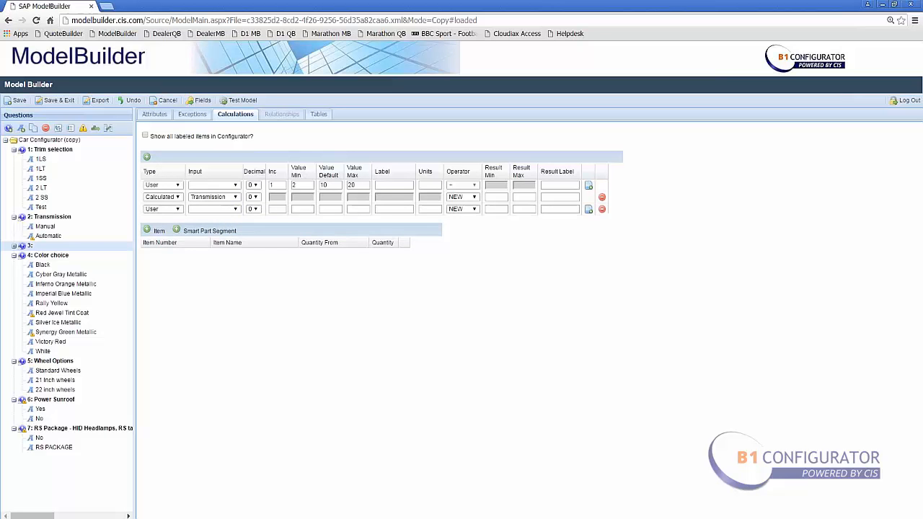
click(163, 209)
click(166, 234)
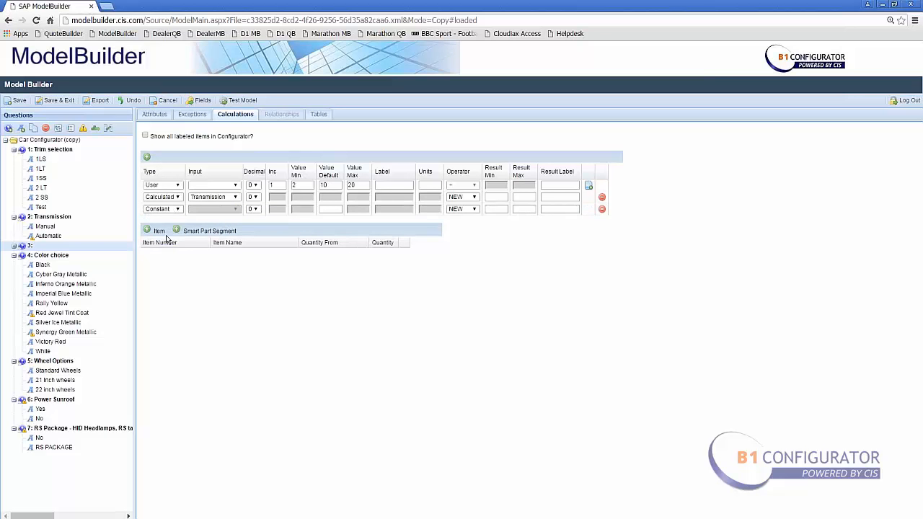
click(473, 210)
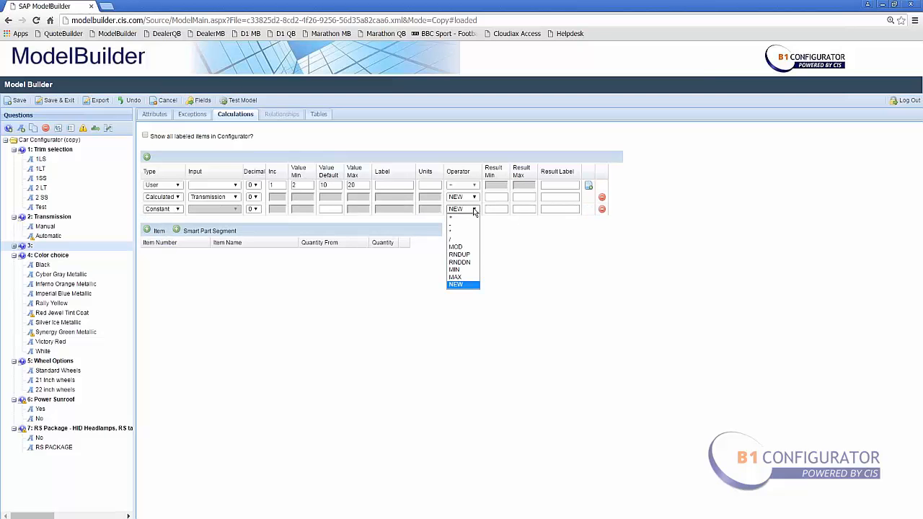
click(468, 232)
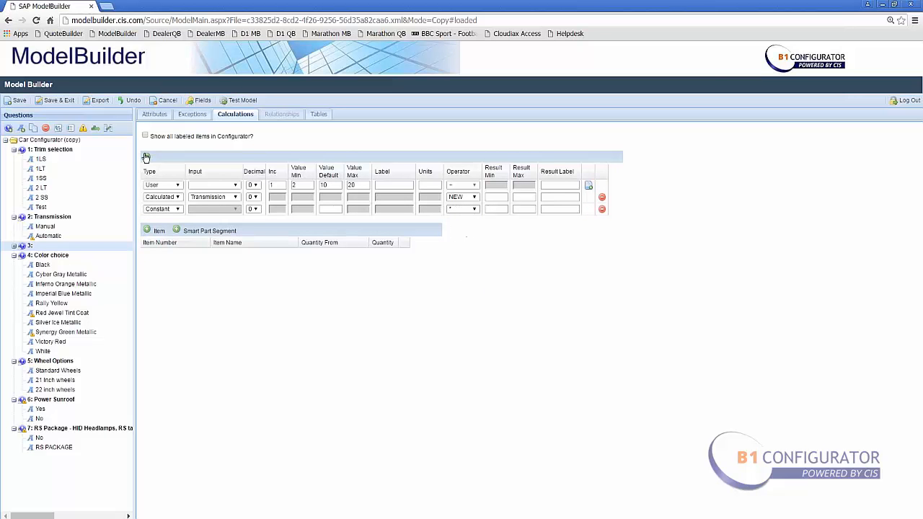
- Add a fourth calculation row of type Lookup with the result label Test 1
click(147, 156)
click(173, 221)
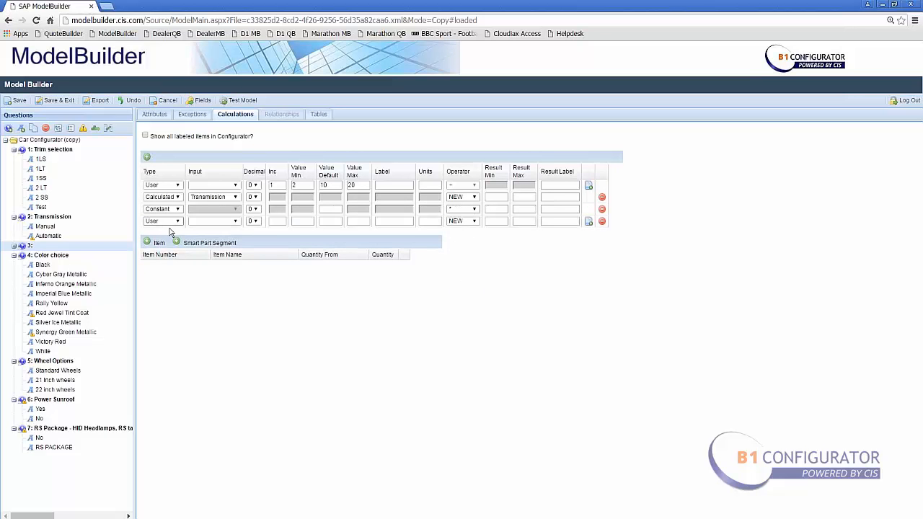
click(171, 251)
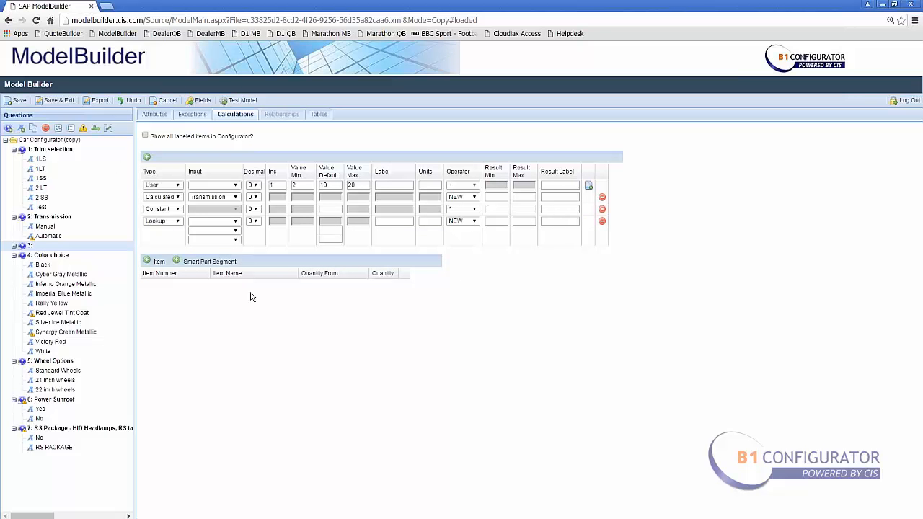
click(576, 220)
text(Test 1)
- Look up and add item 10W (1018) to the calculation with a Fixed quantity of 1
click(151, 263)
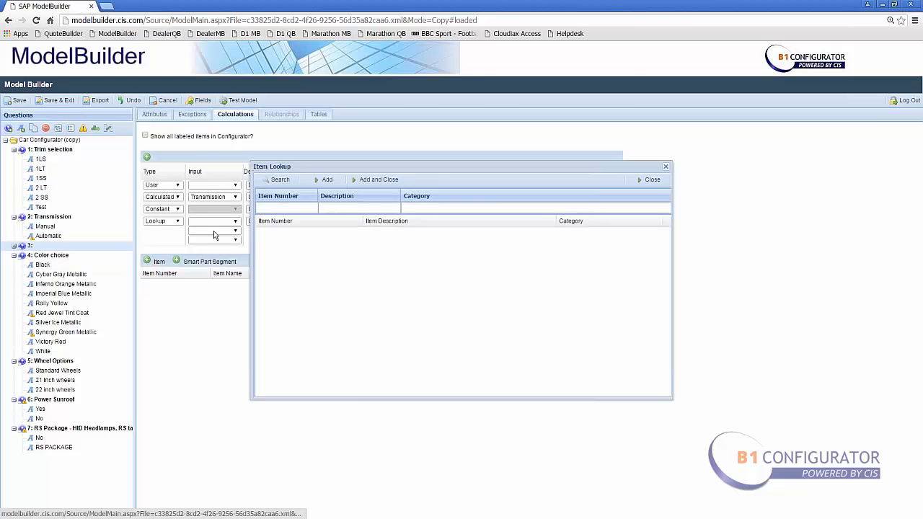
click(287, 182)
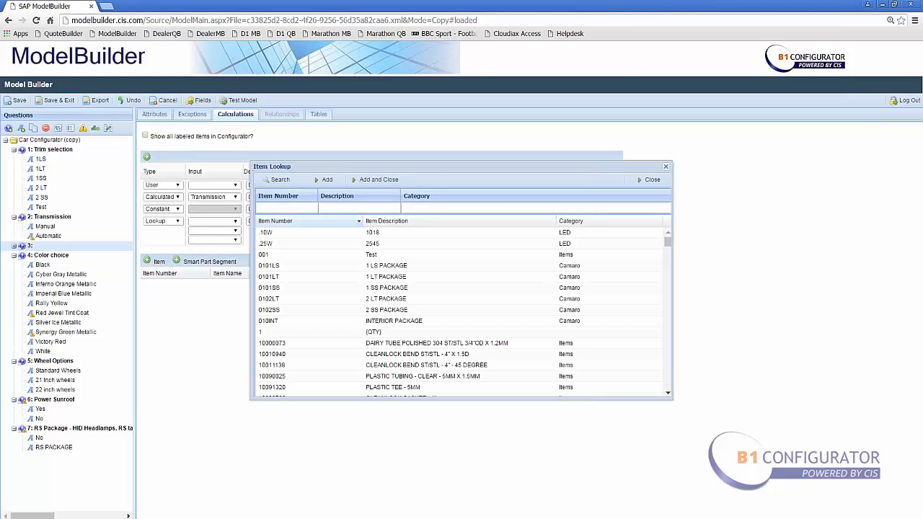
click(372, 180)
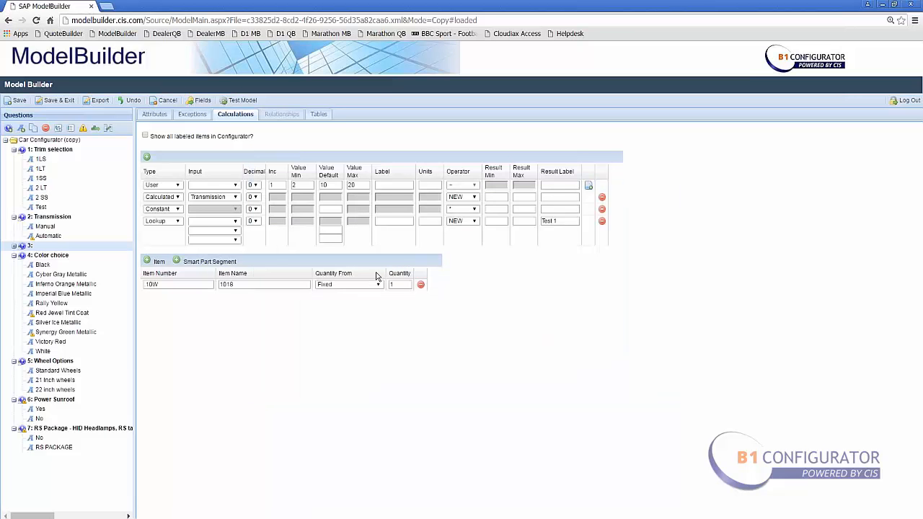
click(373, 285)
click(360, 300)
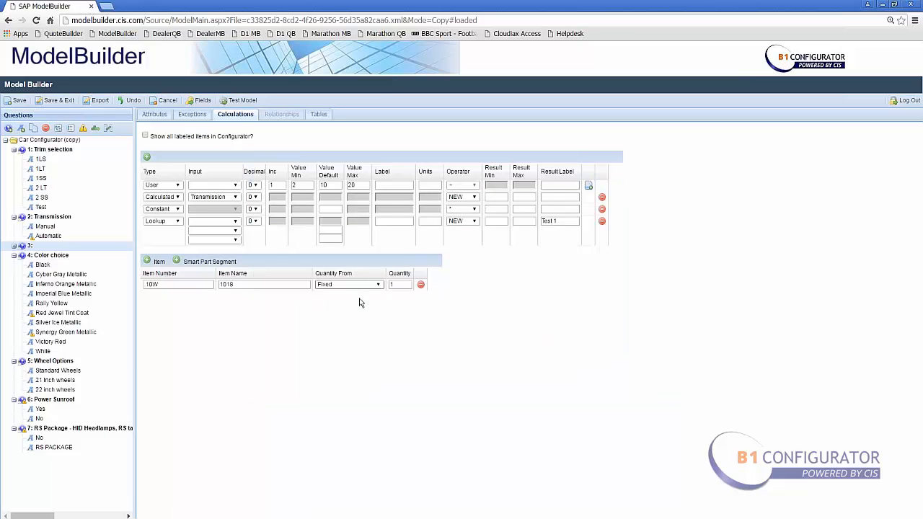